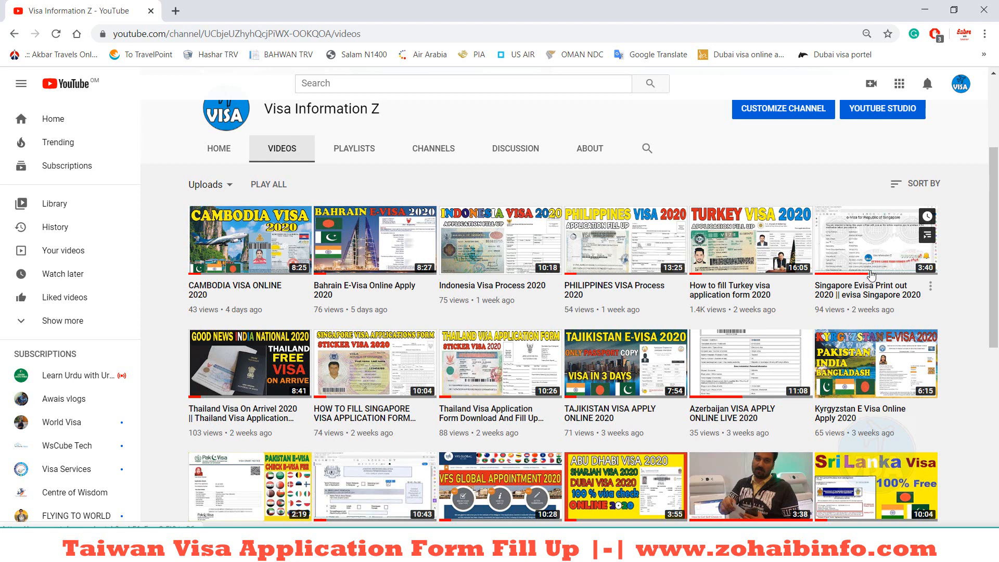
Step: Scroll through the Visa Information Z channel's Videos page
{"action": "scroll", "coordinate": [867, 273], "scroll_direction": "up", "scroll_amount": 3}
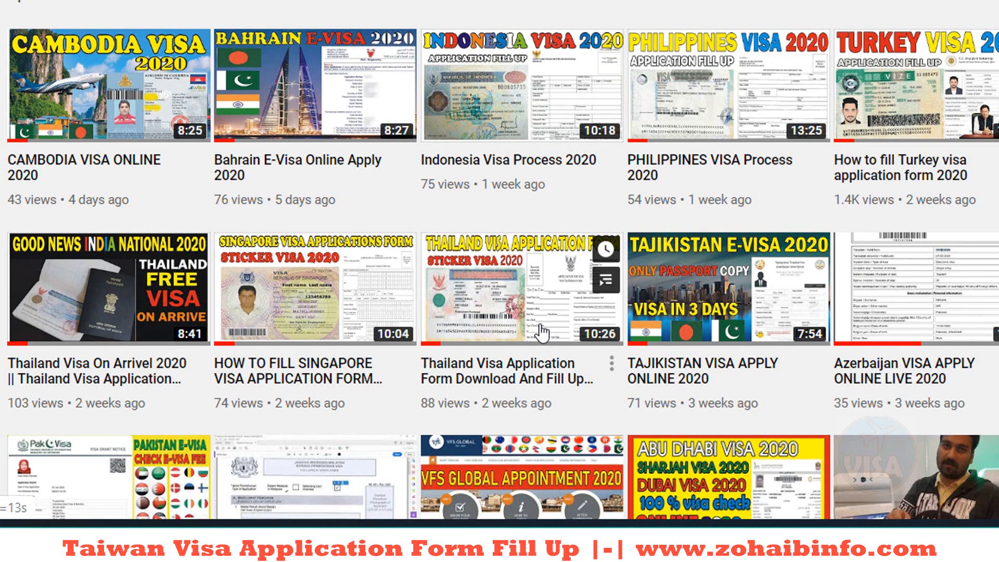
{"action": "scroll", "coordinate": [541, 333], "scroll_direction": "down", "scroll_amount": 3}
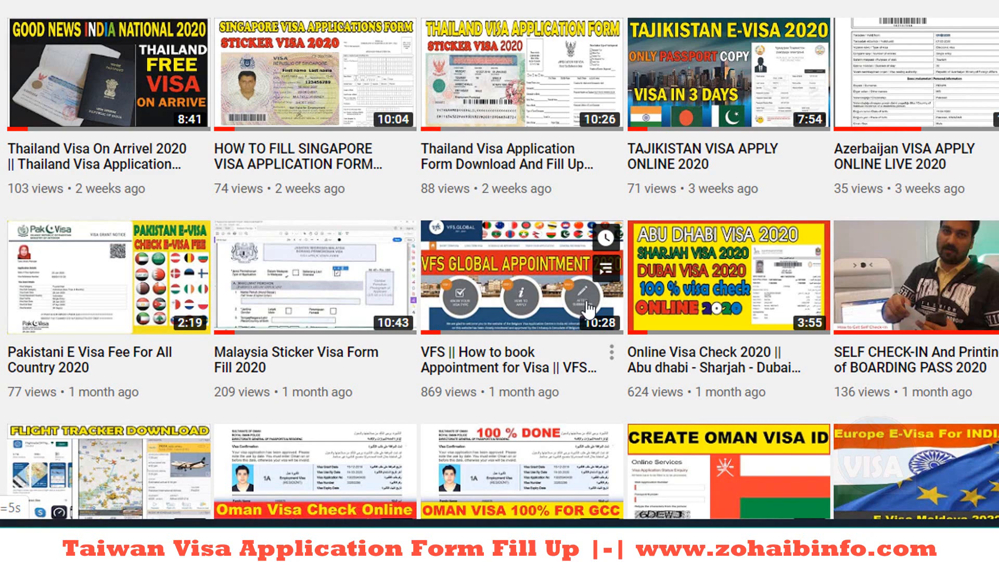
{"action": "scroll", "coordinate": [588, 309], "scroll_direction": "up", "scroll_amount": 6}
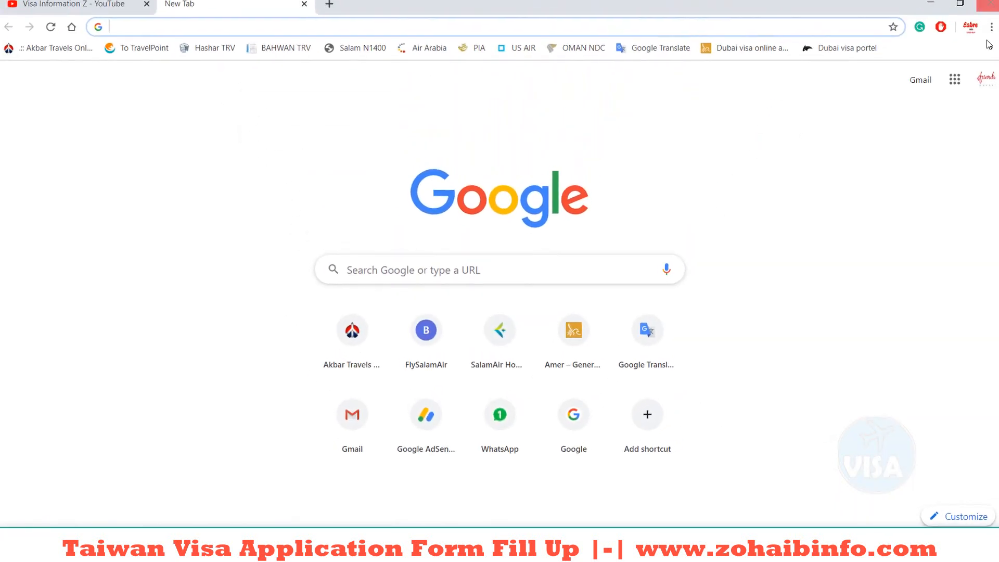
Step: Open the 'Online visa application form' bookmark from the bookmarks overflow
{"action": "left_click", "coordinate": [984, 55]}
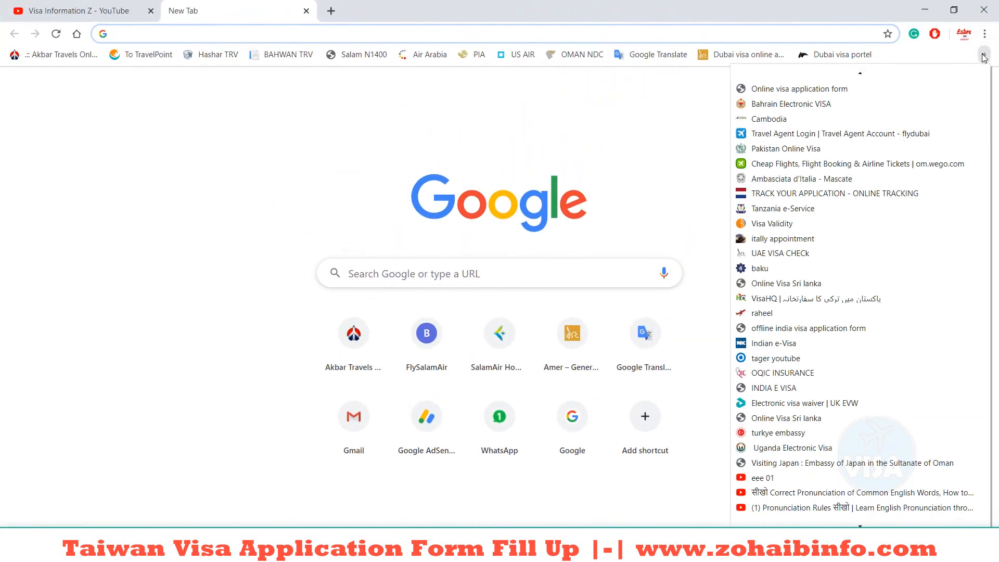
{"action": "left_click", "coordinate": [800, 89]}
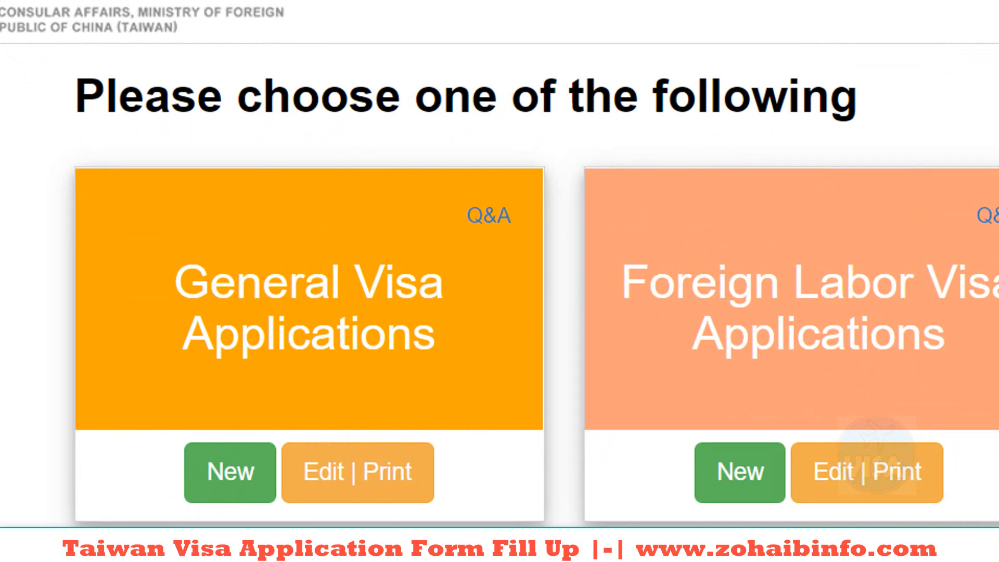
Step: Start a new general visa: Pakistan, 1-180 days, single entry, Tourism purpose
{"action": "left_click", "coordinate": [225, 498]}
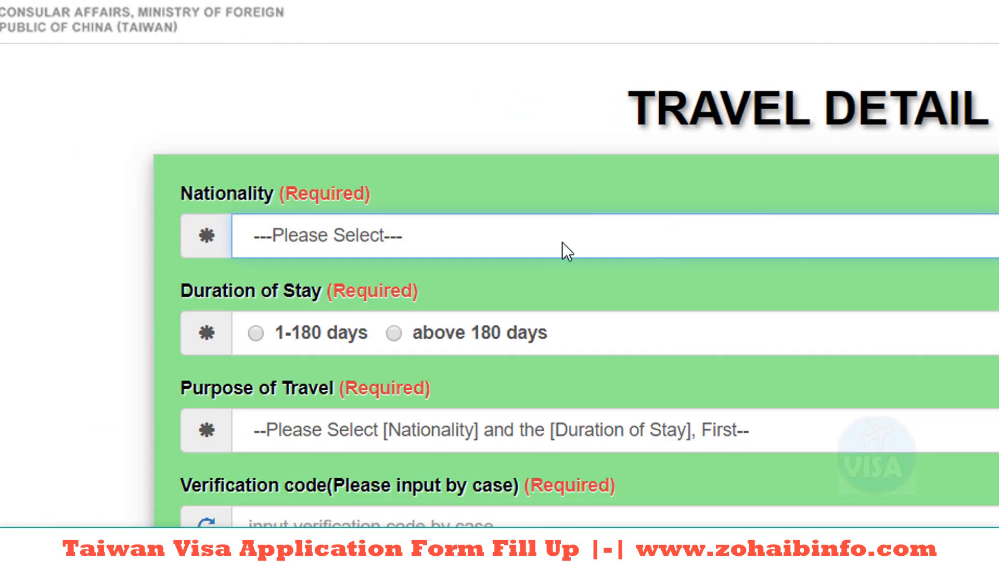
{"action": "left_click", "coordinate": [397, 235]}
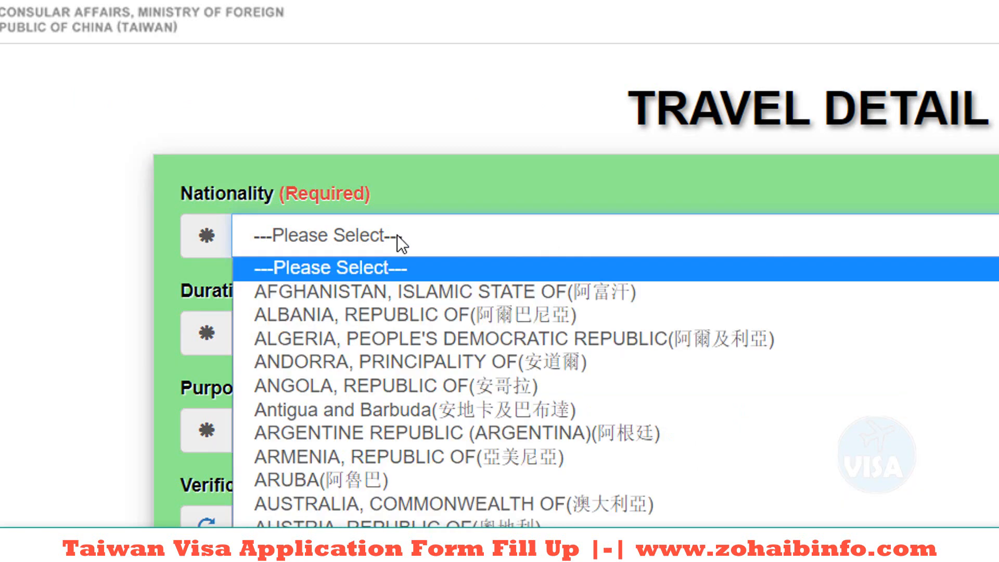
{"action": "key", "text": "p"}
{"action": "key", "text": "Return"}
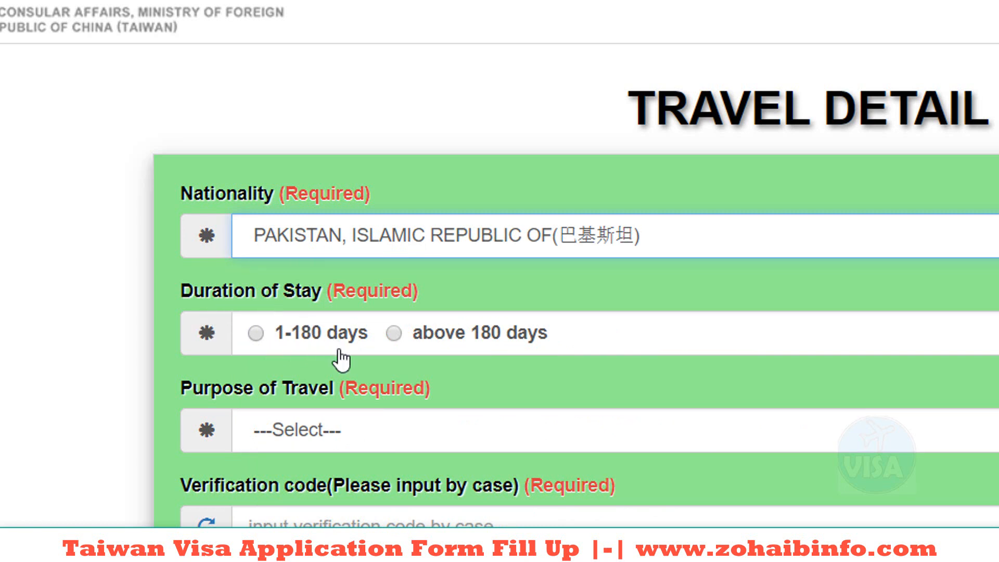
{"action": "left_click", "coordinate": [255, 333]}
{"action": "scroll", "coordinate": [275, 336], "scroll_direction": "down", "scroll_amount": 3}
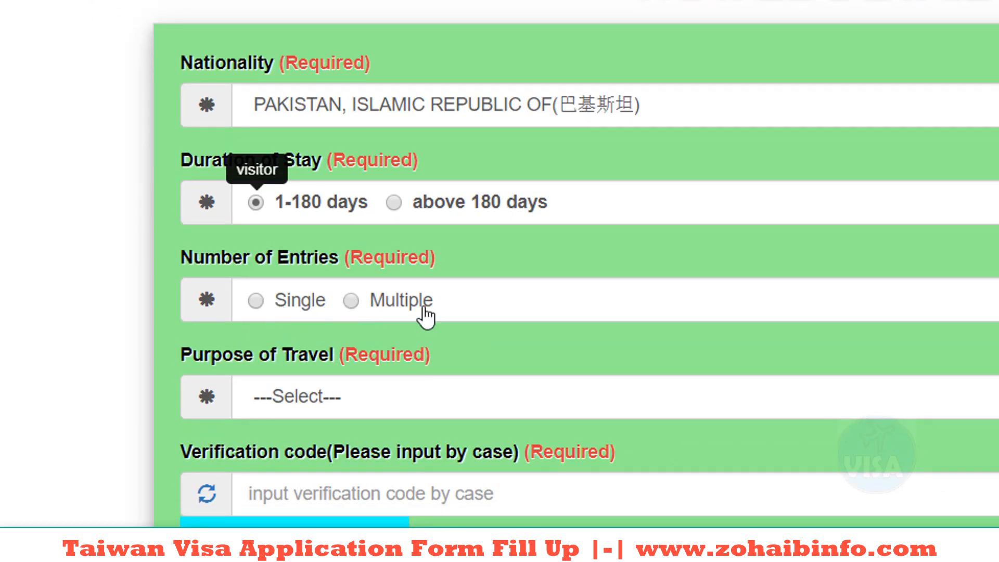
{"action": "left_click", "coordinate": [267, 301]}
{"action": "scroll", "coordinate": [339, 342], "scroll_direction": "down", "scroll_amount": 1}
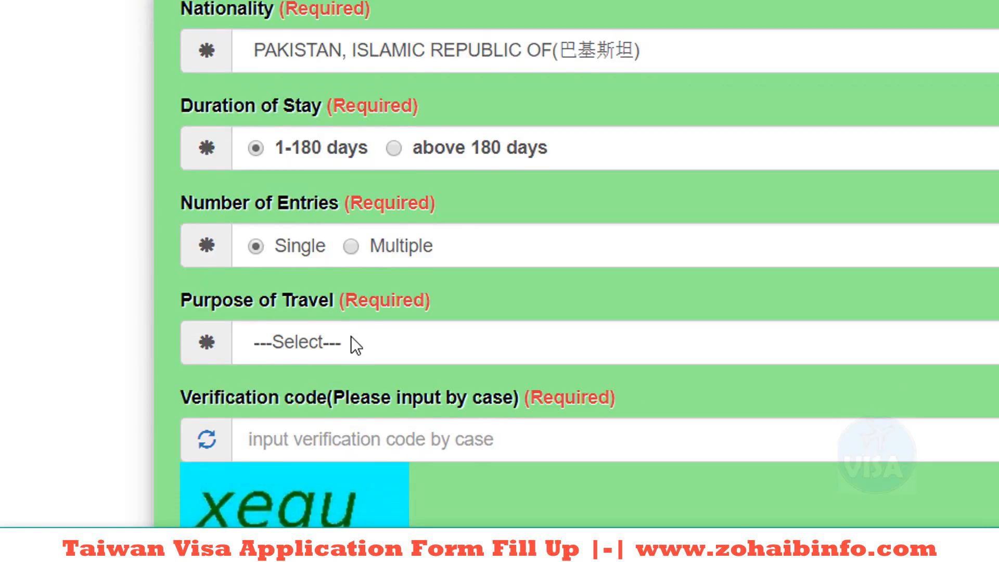
{"action": "left_click", "coordinate": [351, 340]}
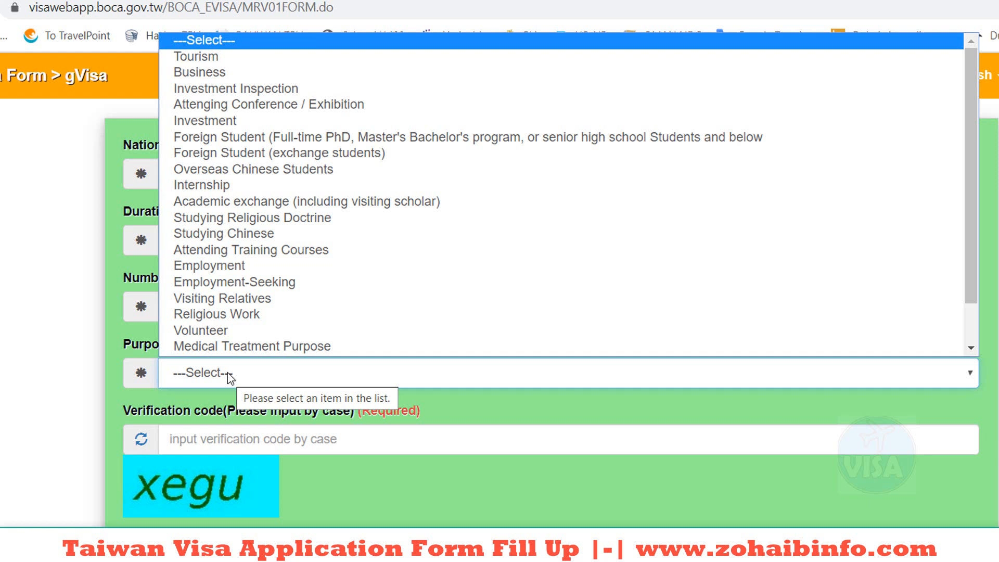
{"action": "scroll", "coordinate": [239, 312], "scroll_direction": "down", "scroll_amount": 1}
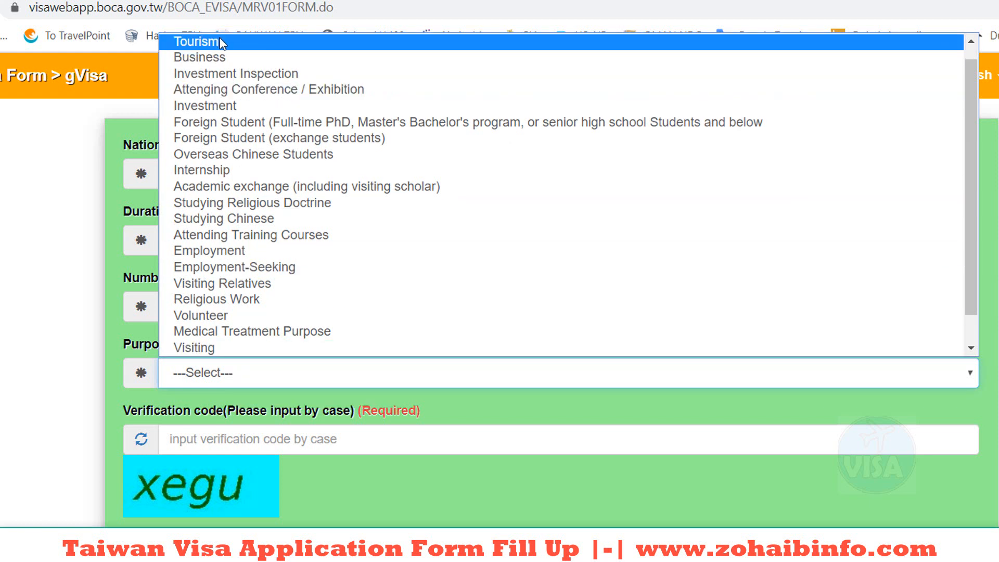
{"action": "left_click", "coordinate": [221, 43]}
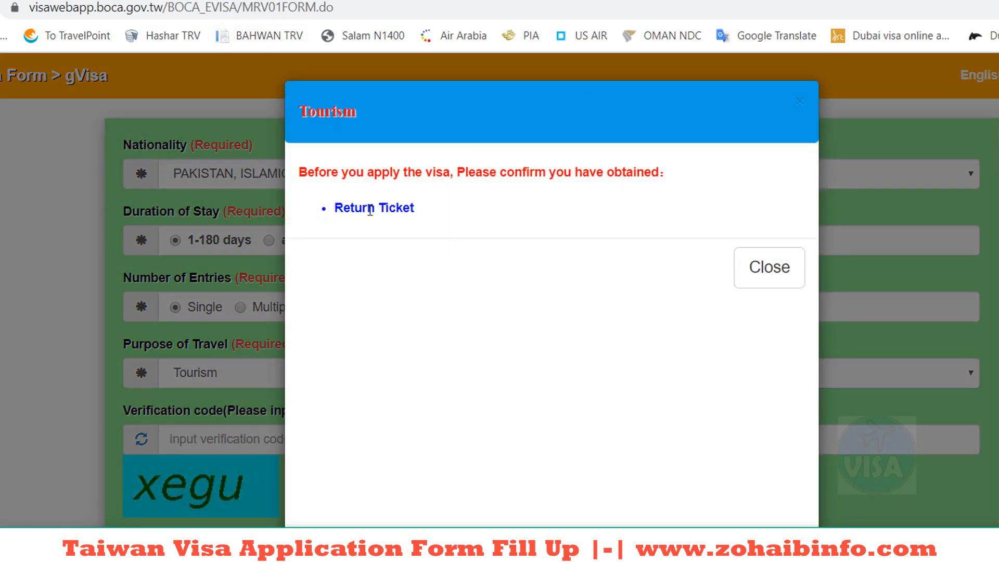
Step: Dismiss the Tourism requirements notice and enter the verification code
{"action": "left_click", "coordinate": [768, 276]}
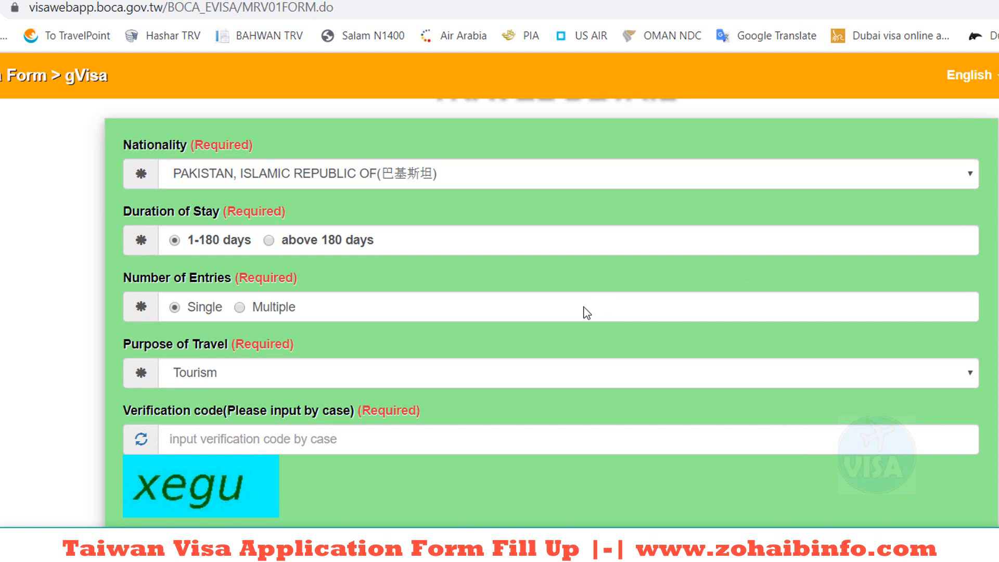
{"action": "left_click", "coordinate": [214, 446]}
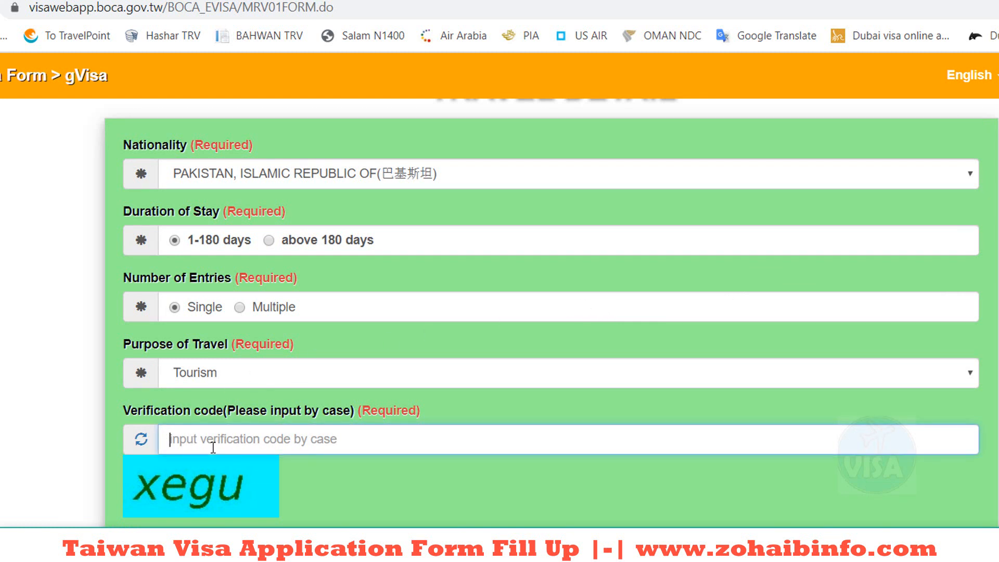
{"action": "type", "text": "xe"}
{"action": "key", "text": "BackSpace"}
{"action": "key", "text": "BackSpace"}
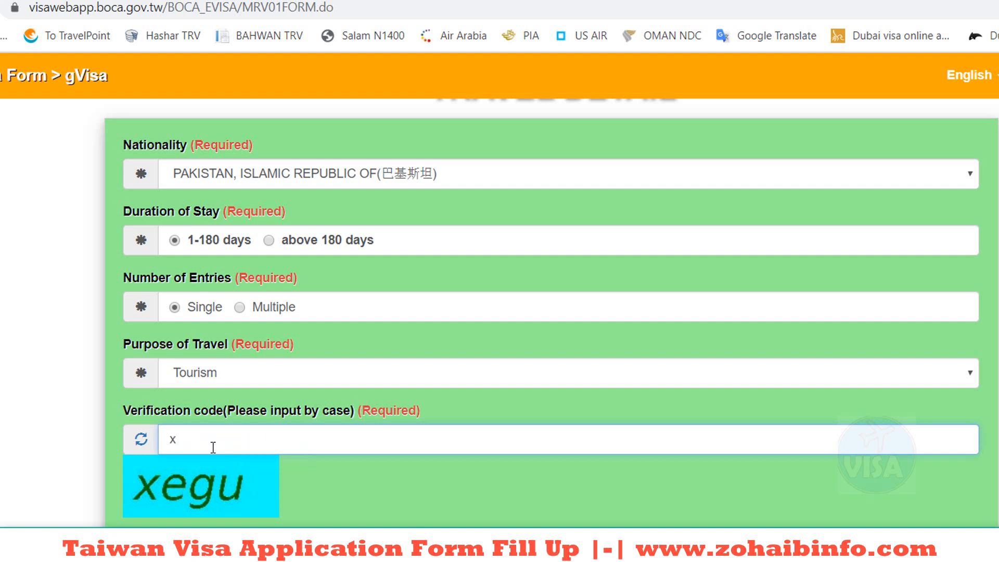
{"action": "type", "text": "xegu"}
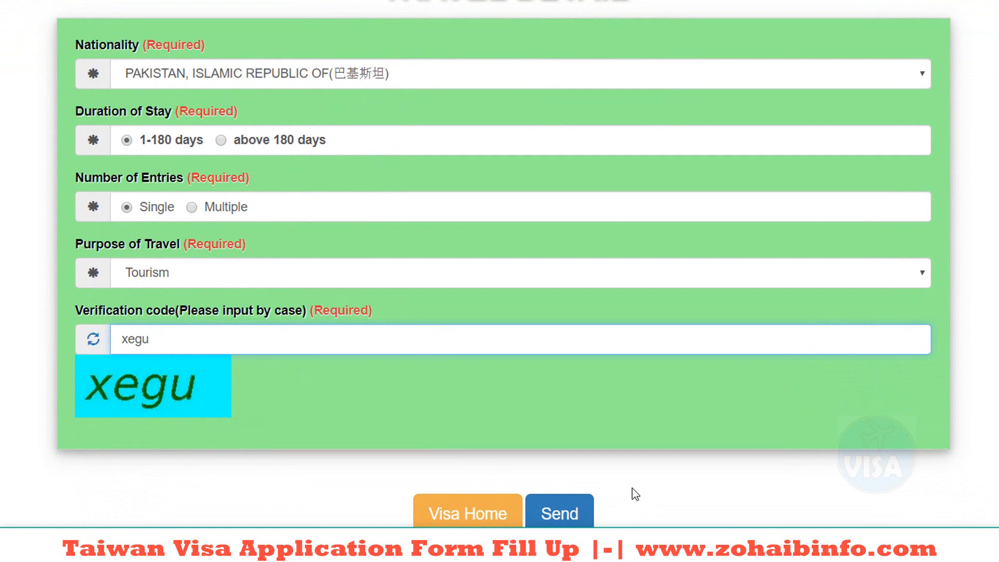
Step: Submit the travel details, then enter the applicant's surname and given name
{"action": "left_click", "coordinate": [561, 520]}
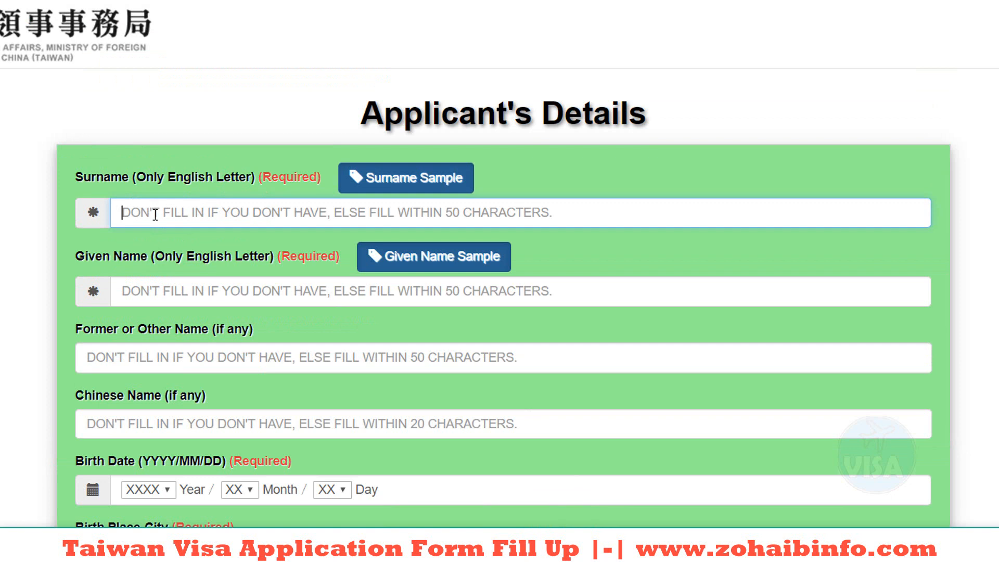
{"action": "key", "text": "Tab"}
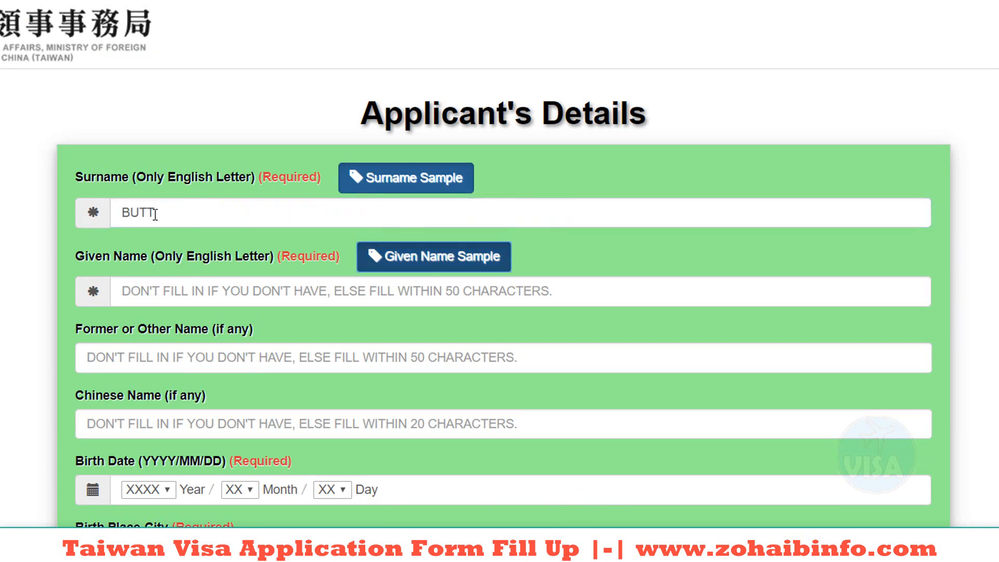
{"action": "key", "text": "Tab"}
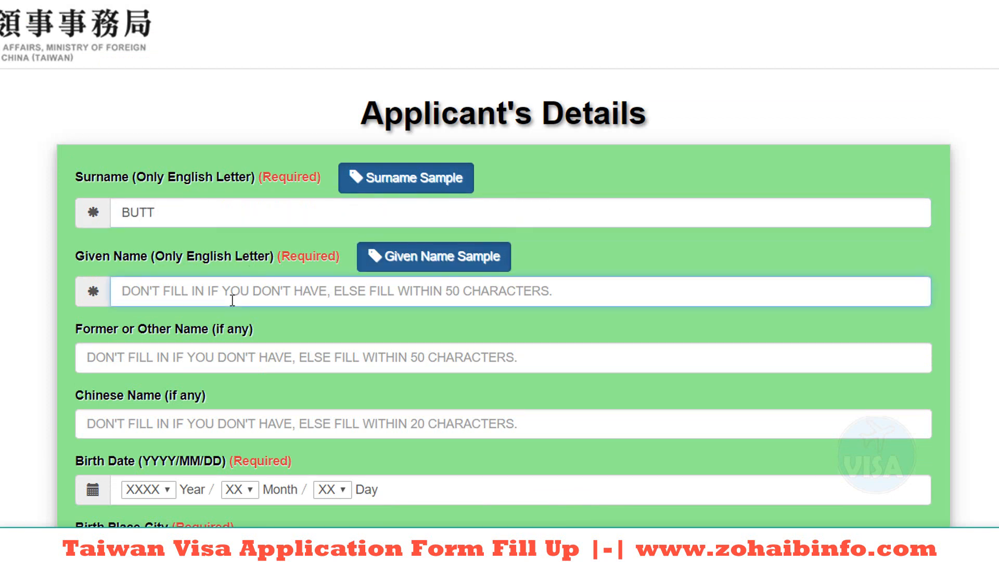
{"action": "scroll", "coordinate": [223, 304], "scroll_direction": "down", "scroll_amount": 3}
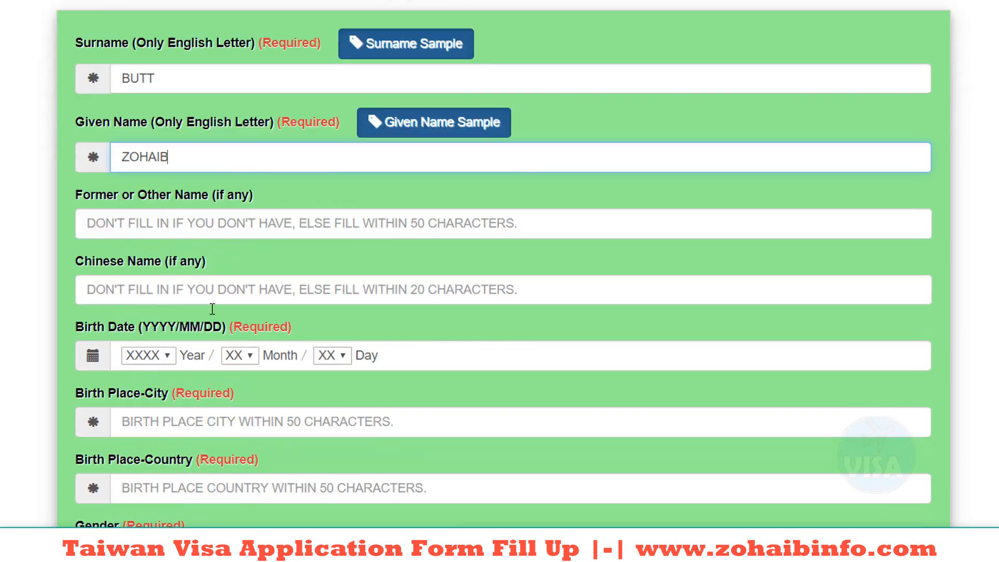
{"action": "scroll", "coordinate": [212, 309], "scroll_direction": "down", "scroll_amount": 1}
{"action": "left_click", "coordinate": [154, 187]}
{"action": "scroll", "coordinate": [154, 186], "scroll_direction": "down", "scroll_amount": 2}
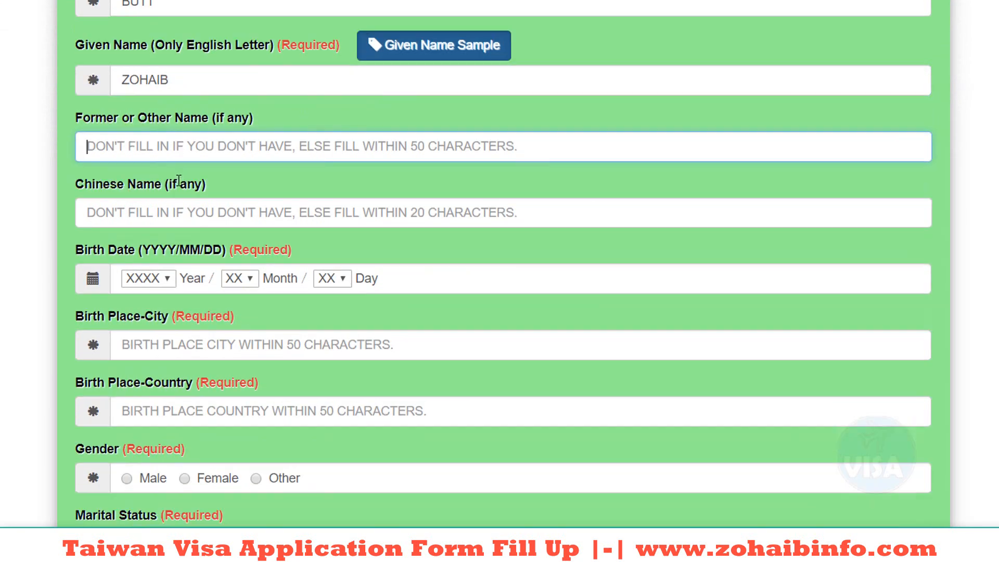
{"action": "key", "text": "Tab"}
{"action": "left_click", "coordinate": [147, 222]}
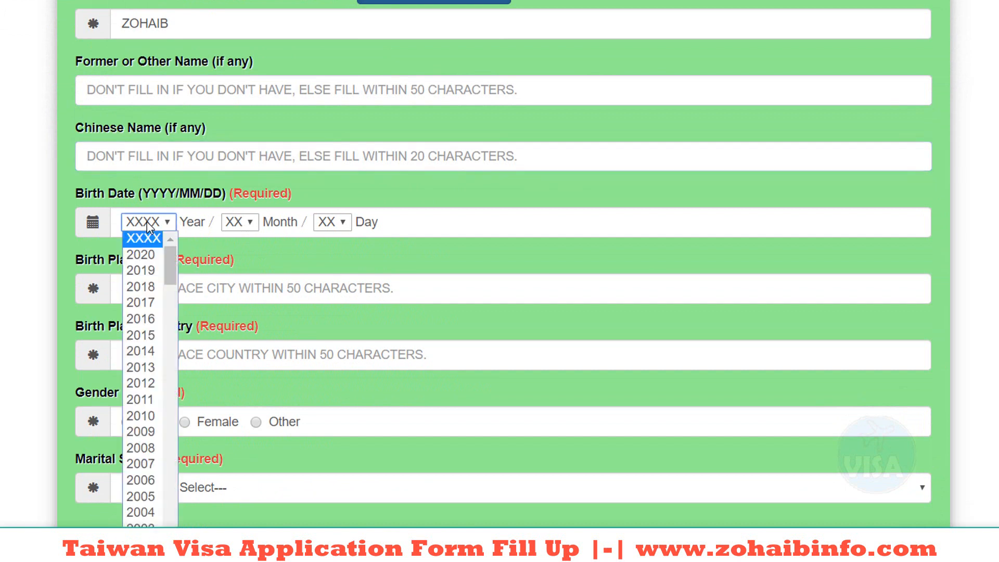
{"action": "type", "text": "1989"}
{"action": "key", "text": "Return"}
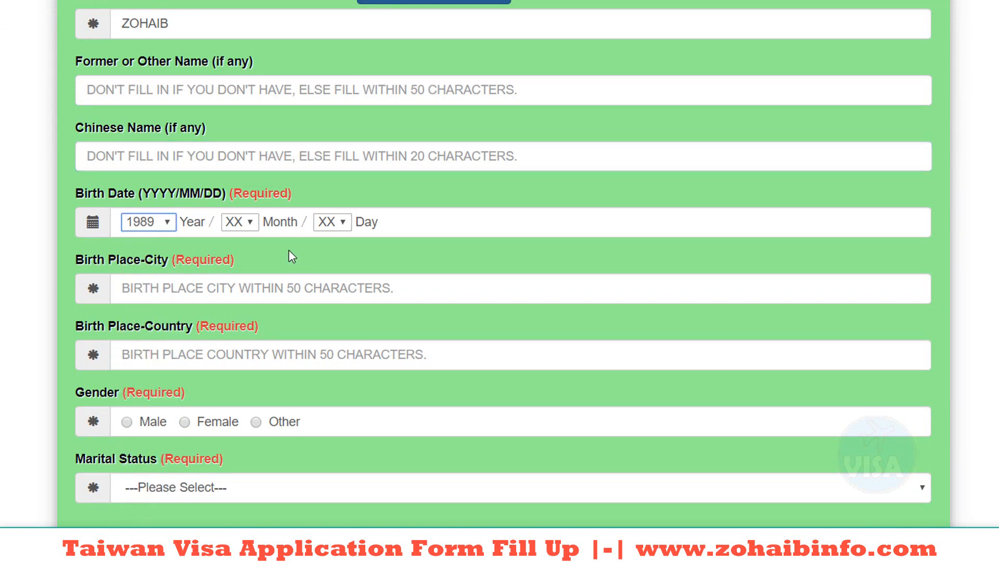
{"action": "left_click", "coordinate": [245, 222]}
{"action": "left_click", "coordinate": [238, 317]}
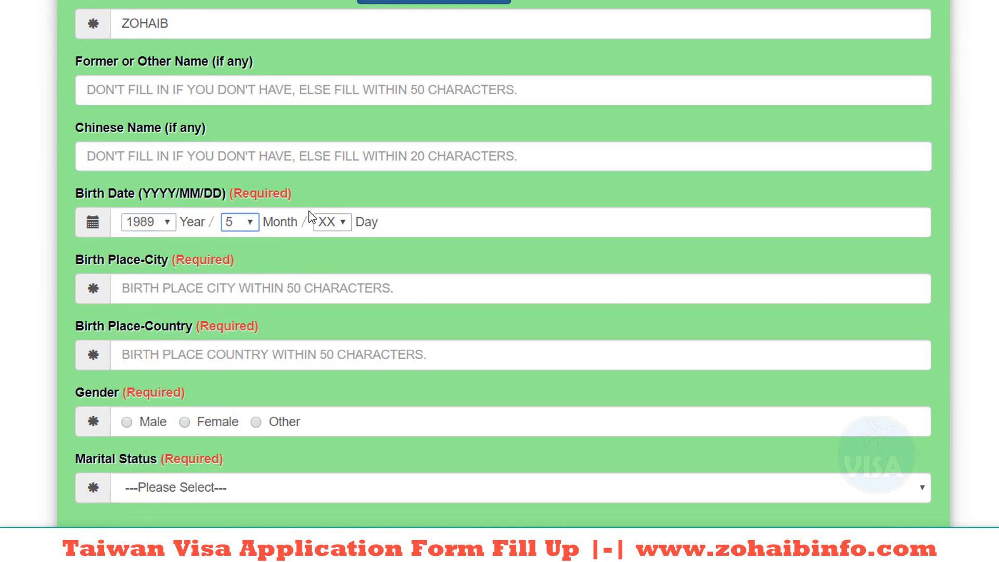
{"action": "left_click", "coordinate": [332, 222]}
{"action": "left_click", "coordinate": [324, 350]}
Step: Enter birthplace LAHORE, PAKISTAN, choose Male and Single, and continue to the passport page
{"action": "left_click", "coordinate": [160, 293]}
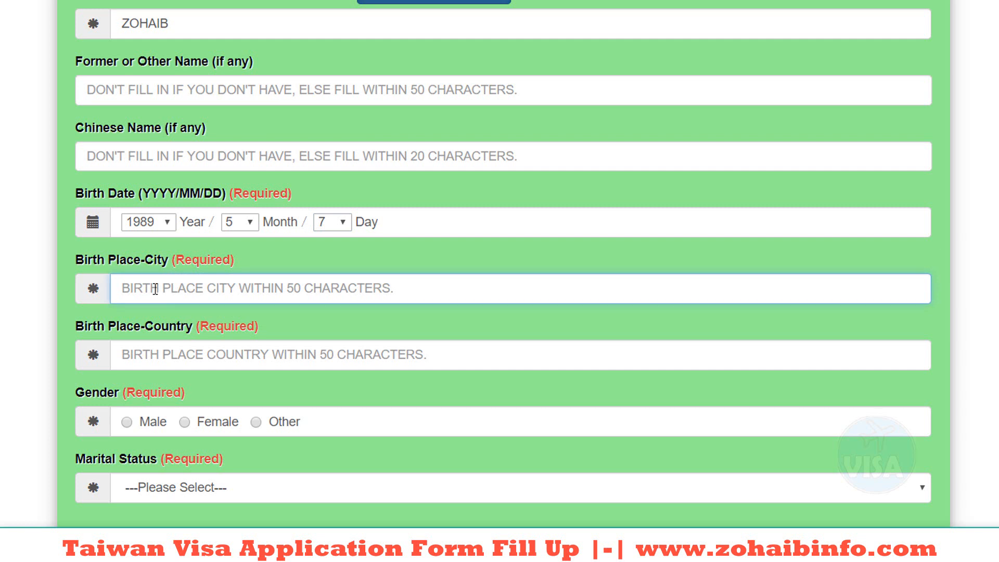
{"action": "type", "text": "LAHORE"}
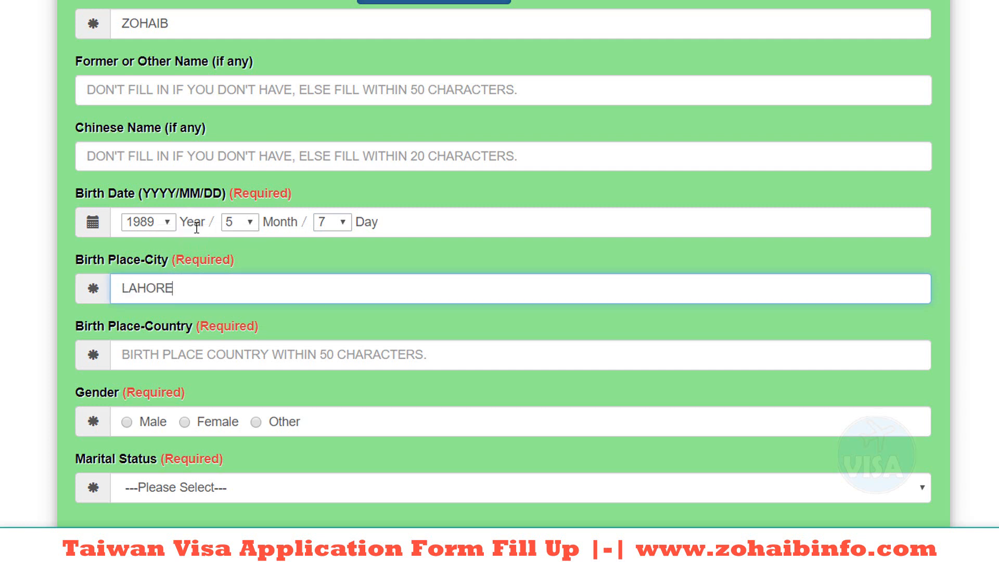
{"action": "scroll", "coordinate": [197, 227], "scroll_direction": "down", "scroll_amount": 2}
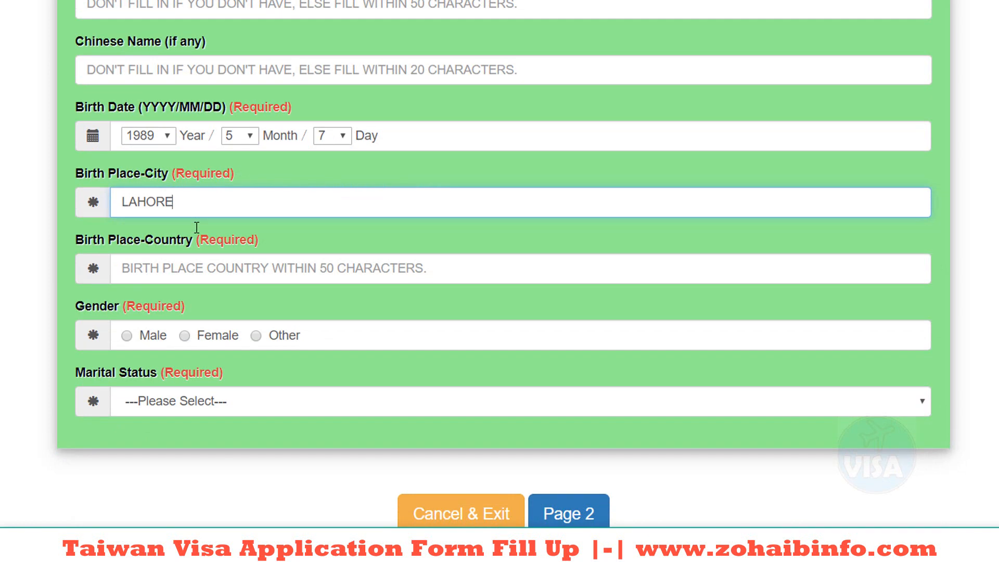
{"action": "left_click", "coordinate": [156, 270]}
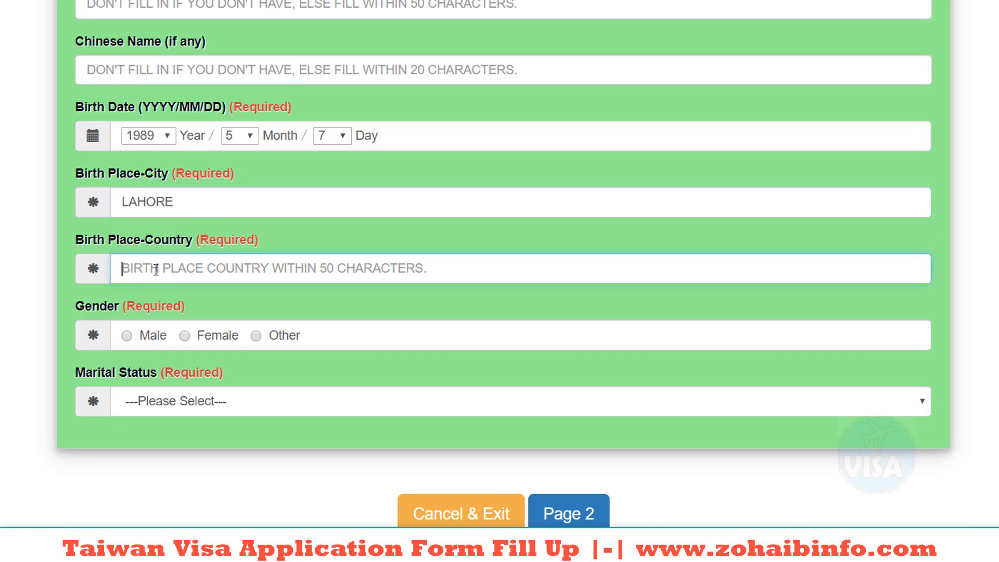
{"action": "type", "text": "PAKISTAN"}
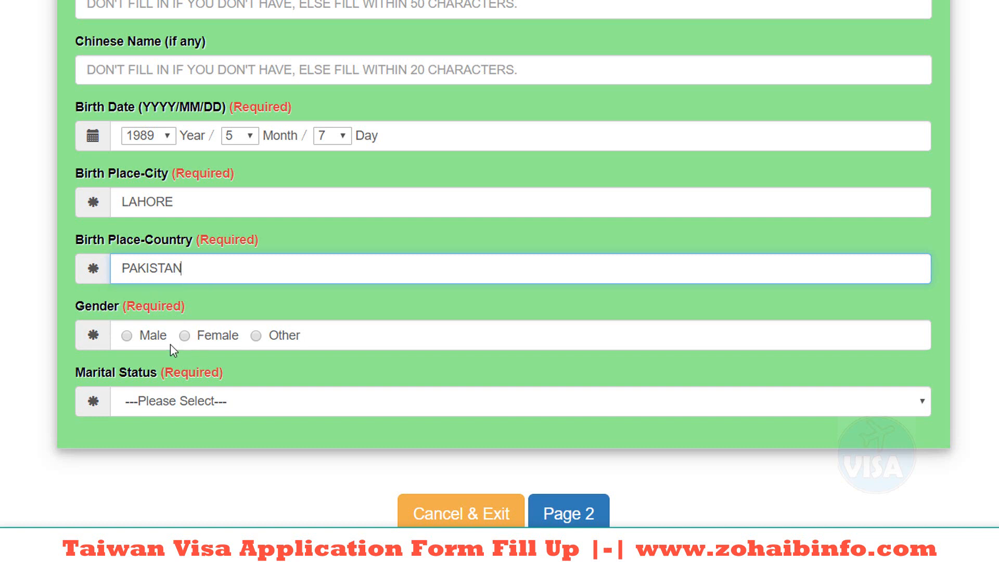
{"action": "left_click", "coordinate": [127, 335]}
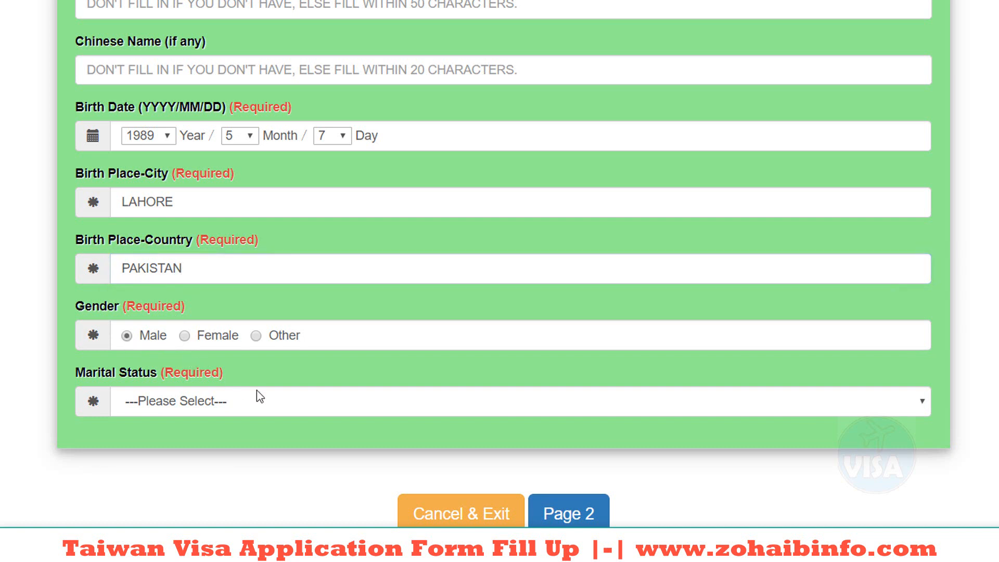
{"action": "left_click", "coordinate": [294, 405]}
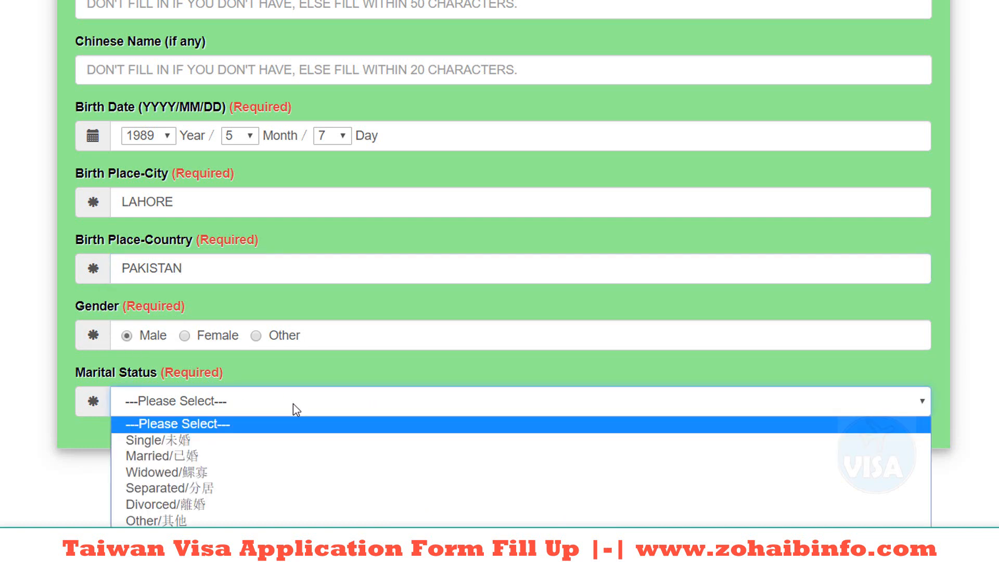
{"action": "left_click", "coordinate": [135, 442]}
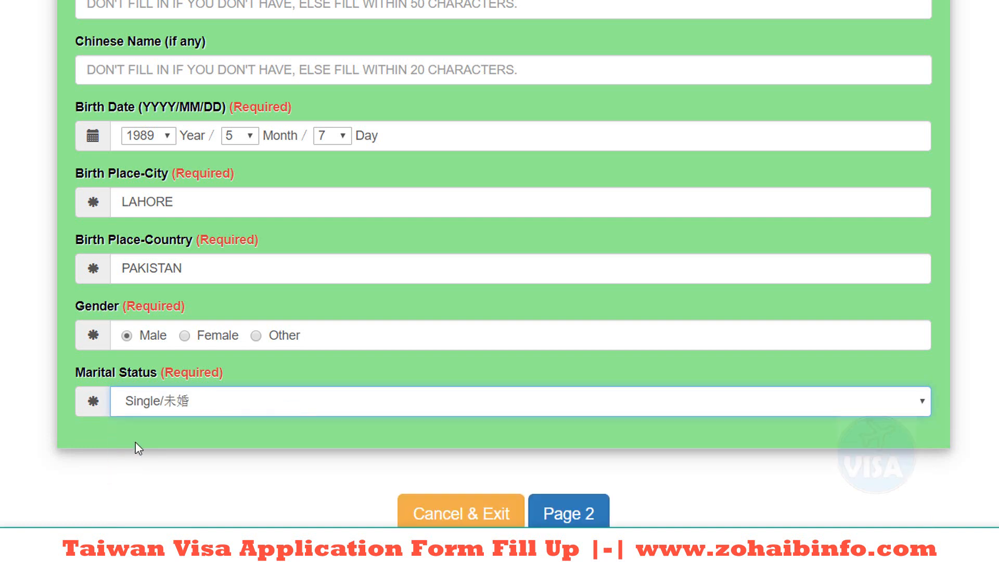
{"action": "left_click", "coordinate": [583, 519]}
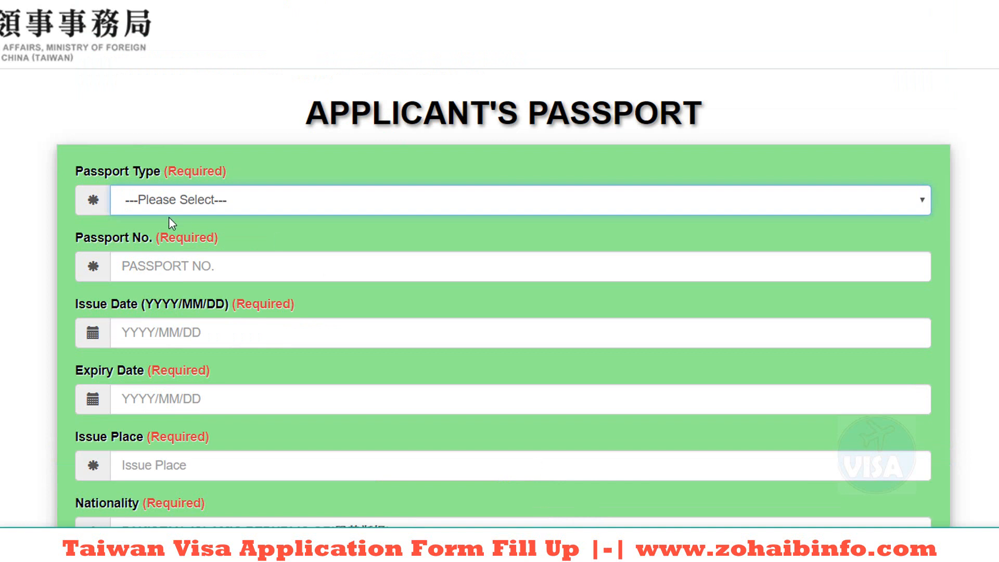
Step: Enter a Regular passport's number, issued 2018/05/05, expiring 2022/05/05
{"action": "left_click", "coordinate": [169, 207]}
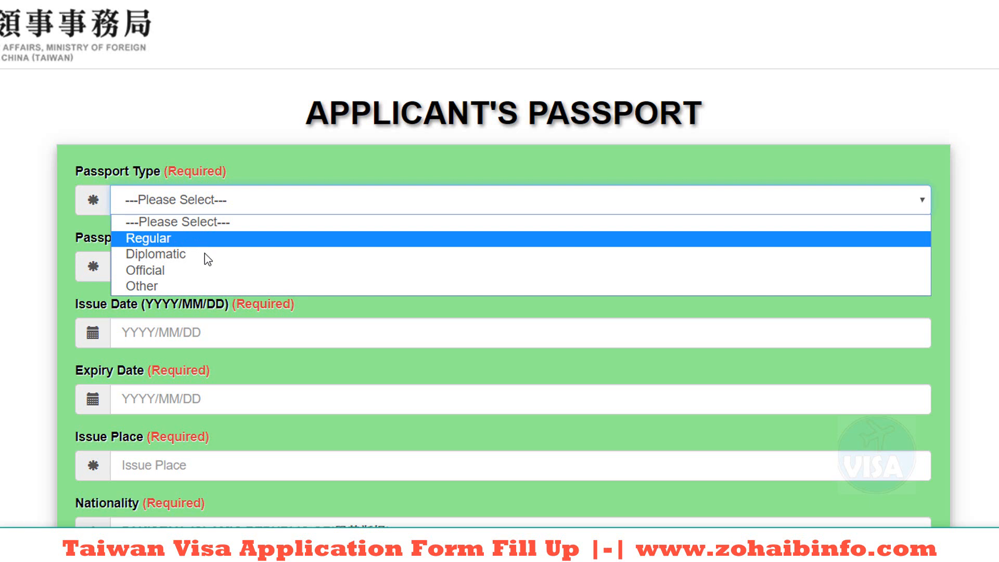
{"action": "left_click", "coordinate": [173, 241]}
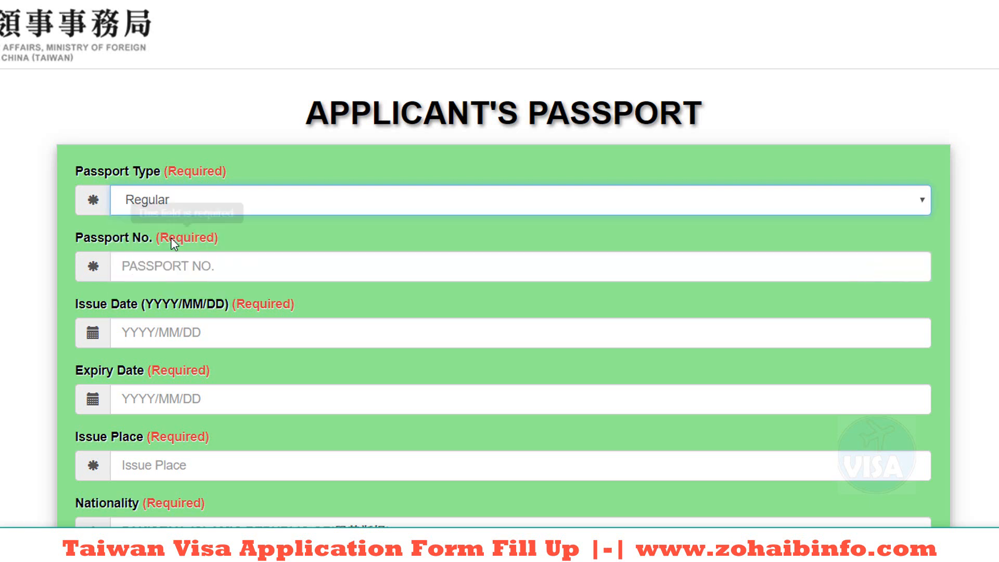
{"action": "left_click", "coordinate": [208, 270]}
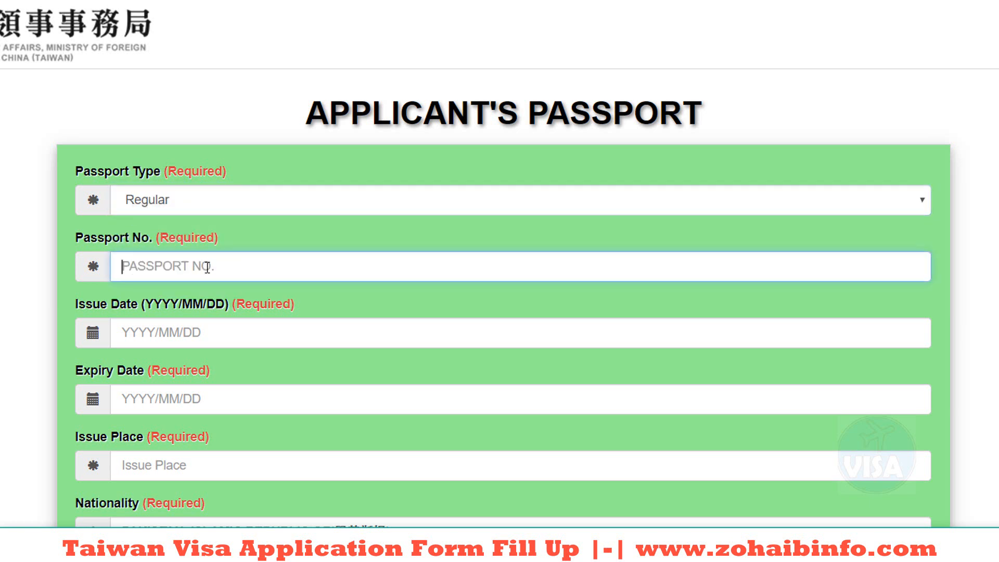
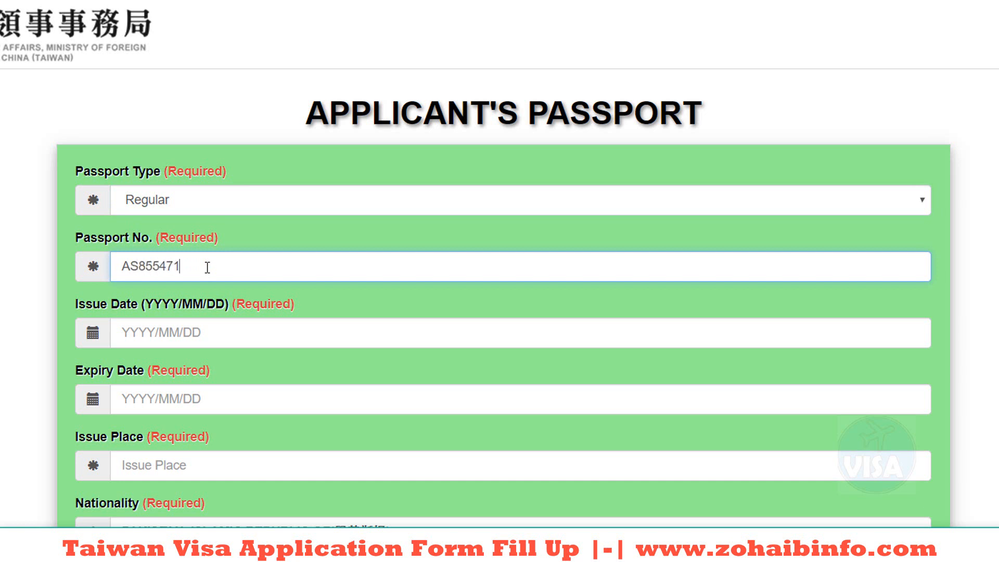
{"action": "left_click", "coordinate": [165, 331]}
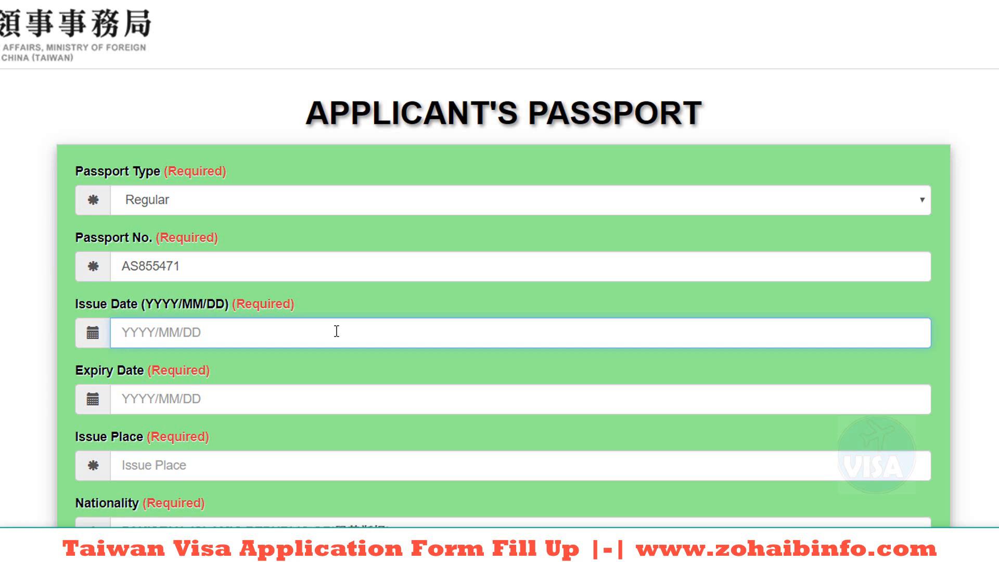
{"action": "type", "text": "20"}
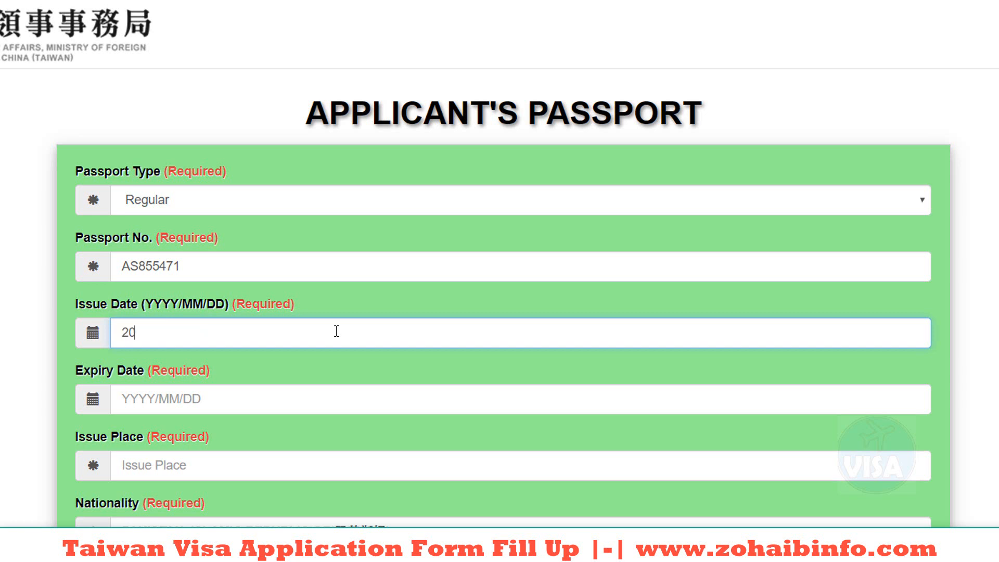
{"action": "type", "text": "18/05/05"}
{"action": "left_click", "coordinate": [140, 394]}
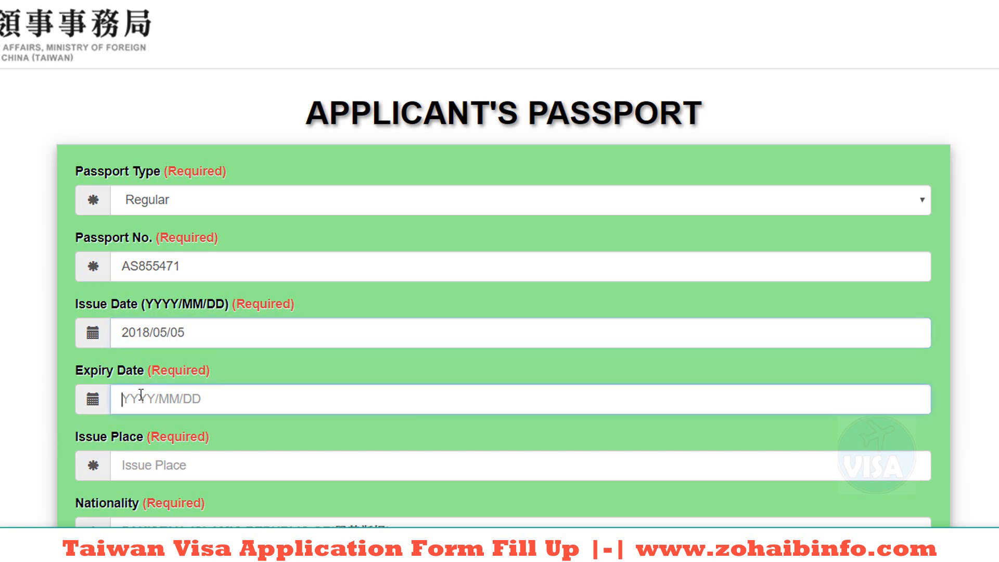
{"action": "type", "text": "2022"}
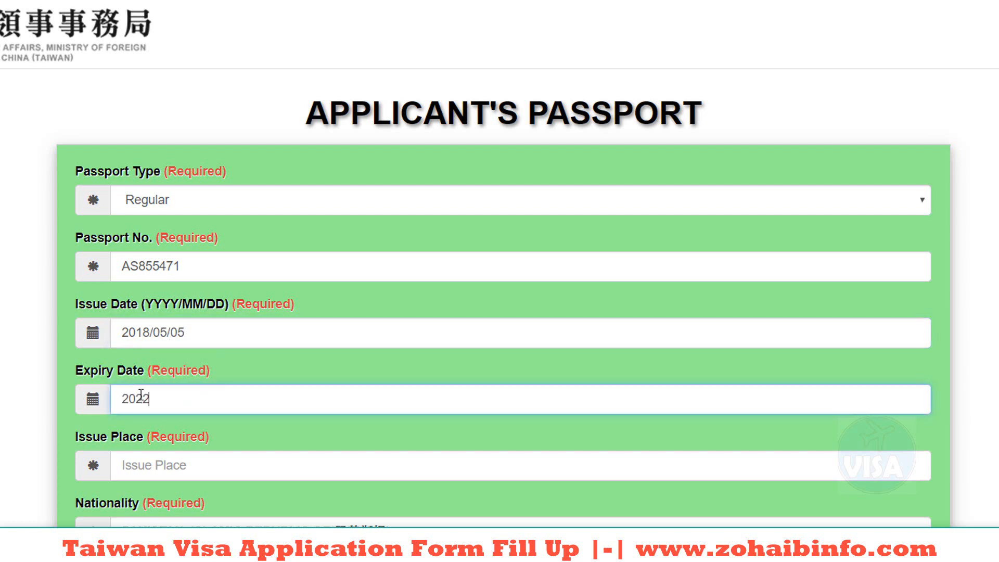
{"action": "type", "text": "/05/05"}
Step: Set issue place 'PALISTAN', keep other nationality None, and continue to contact details
{"action": "scroll", "coordinate": [266, 328], "scroll_direction": "down", "scroll_amount": 3}
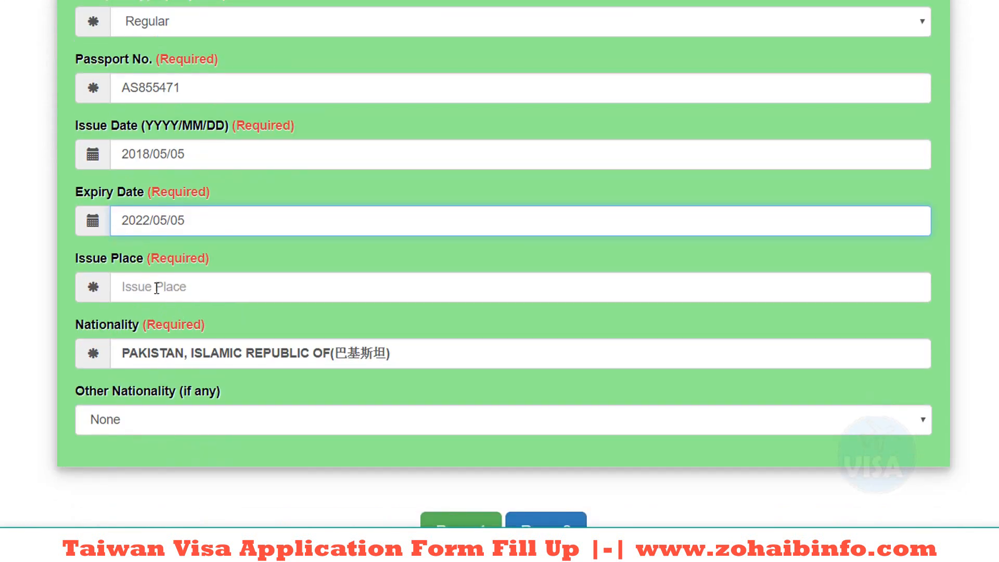
{"action": "left_click", "coordinate": [143, 286]}
{"action": "type", "text": "PALISTAN"}
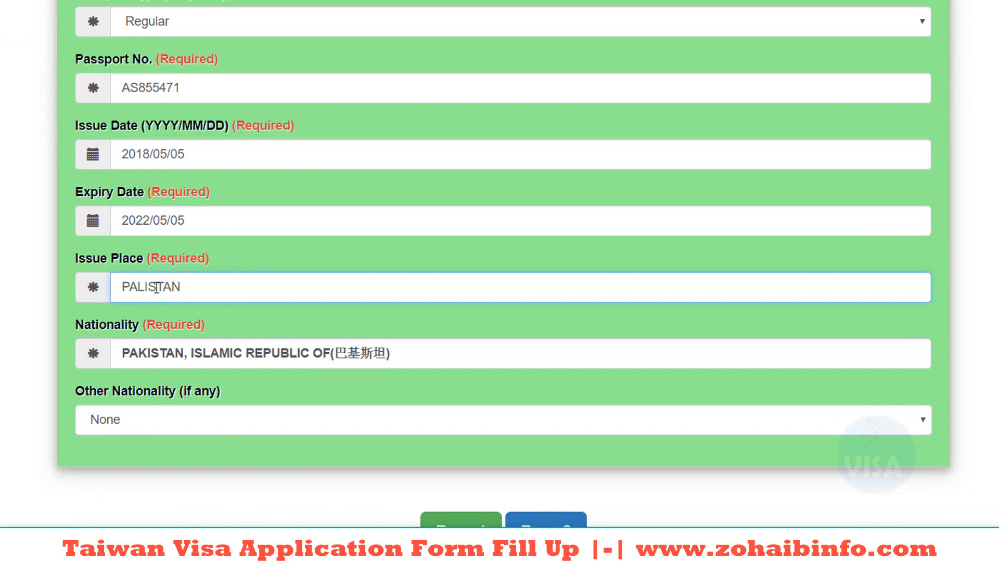
{"action": "left_click", "coordinate": [281, 353]}
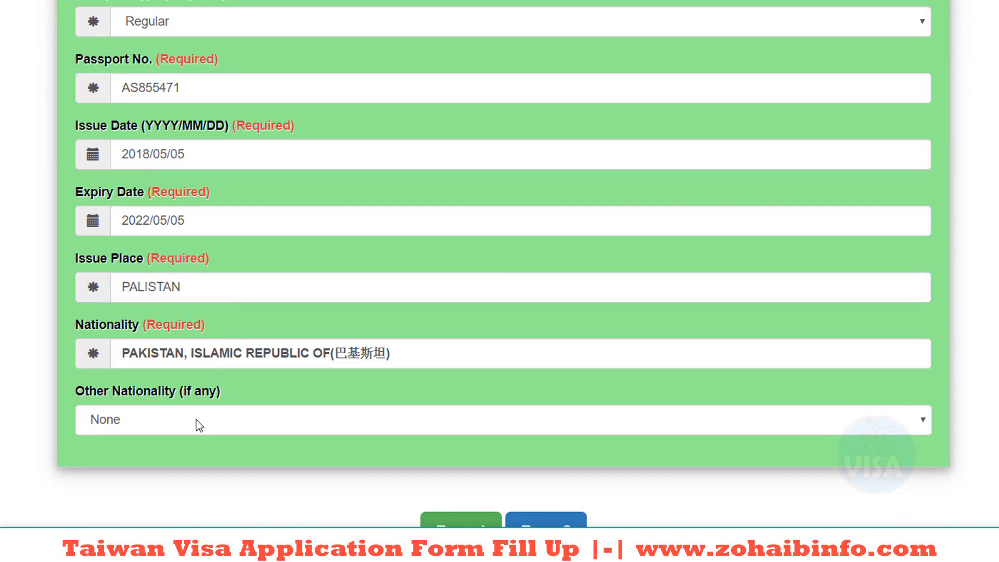
{"action": "left_click", "coordinate": [151, 419]}
{"action": "left_click", "coordinate": [156, 420]}
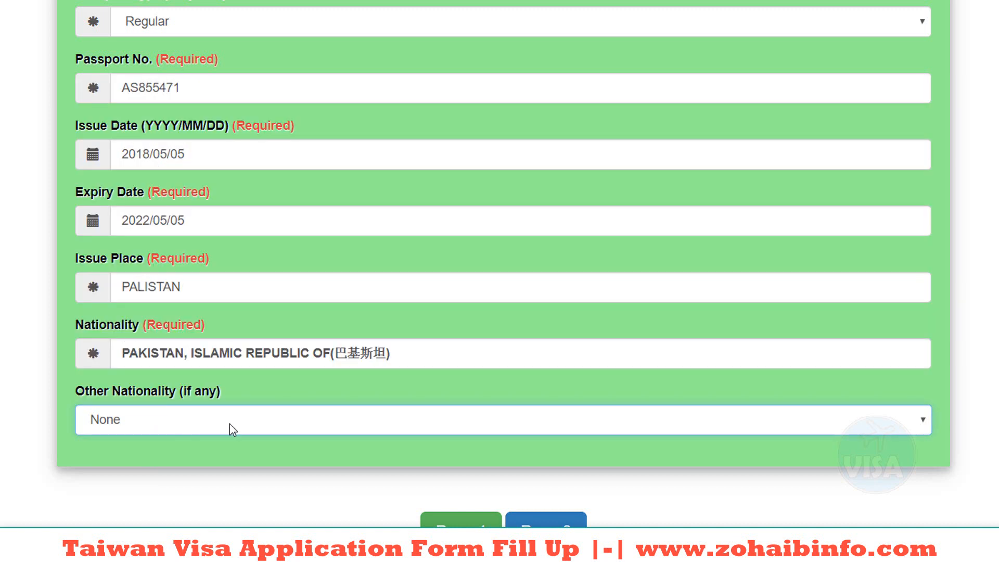
{"action": "left_click", "coordinate": [544, 530]}
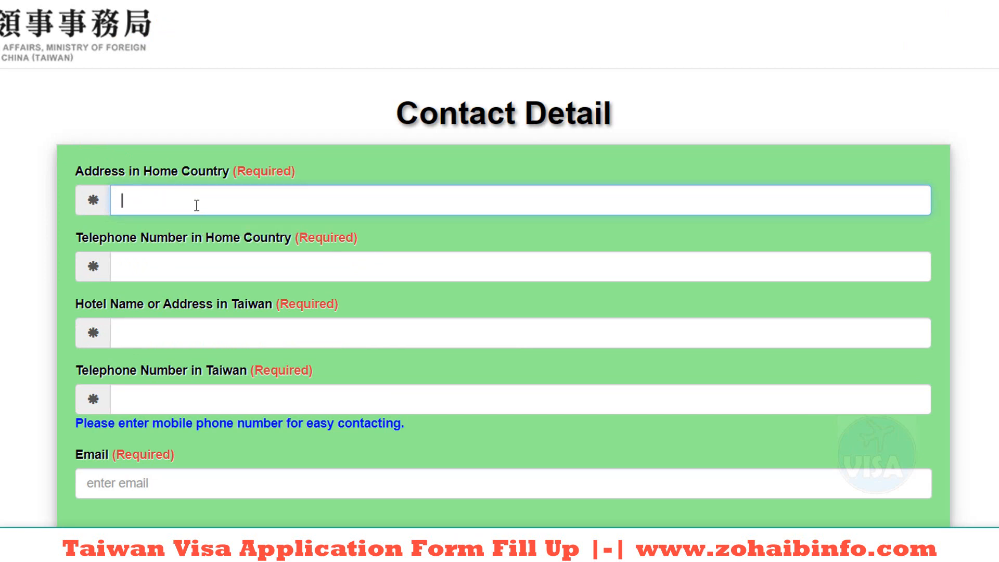
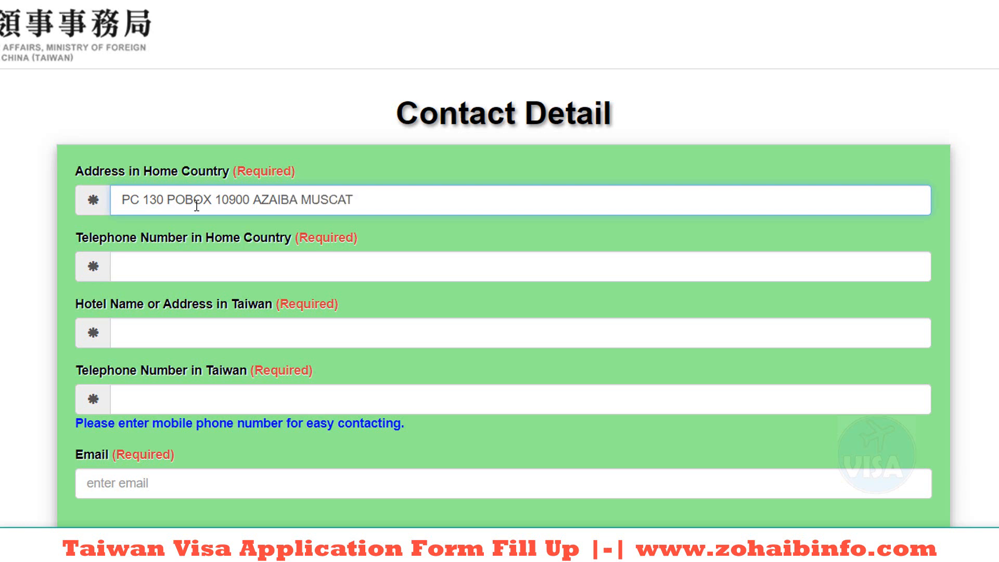
Step: Enter the applicant's home address and home-country phone number
{"action": "left_click", "coordinate": [249, 274]}
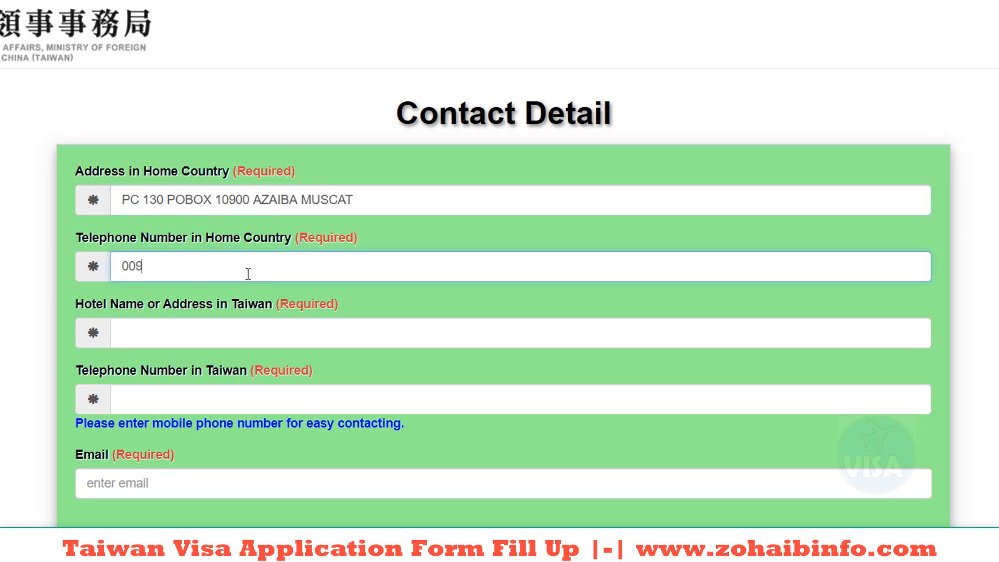
Step: Fill in the Taiwan hotel, Taiwan phone number and contact e-mail, then continue
{"action": "left_click", "coordinate": [285, 331]}
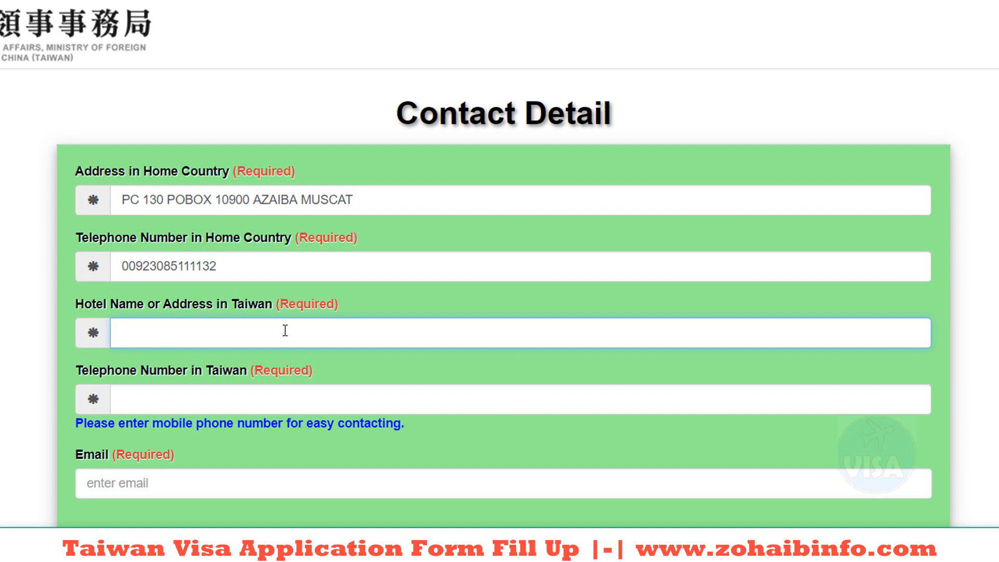
{"action": "type", "text": "PCR"}
{"action": "key", "text": "BackSpace"}
{"action": "key", "text": "BackSpace"}
{"action": "key", "text": "BackSpace"}
{"action": "type", "text": "FC"}
{"action": "type", "text": "UR POINT"}
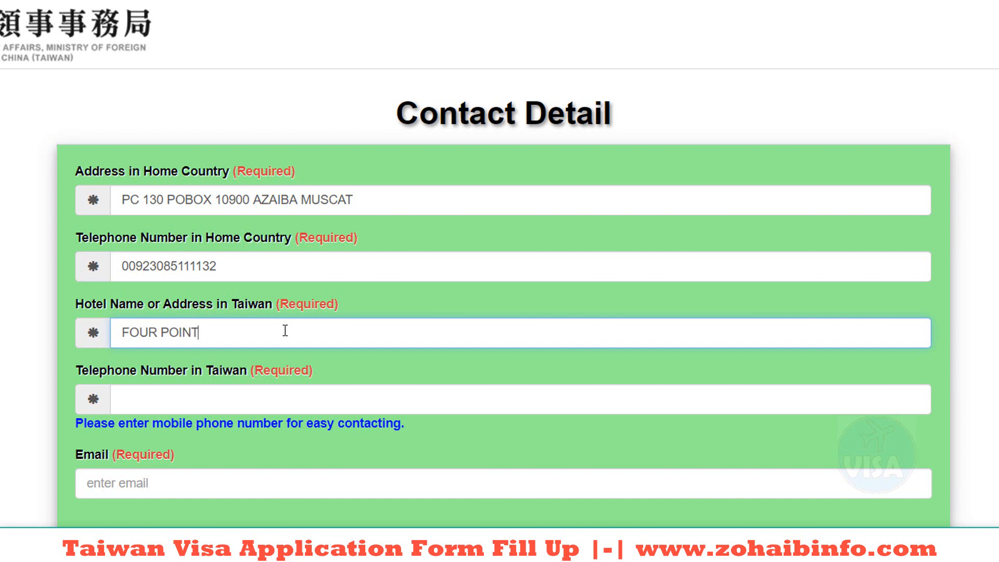
{"action": "type", "text": " HOTEL ALHJLGI WANDIANA"}
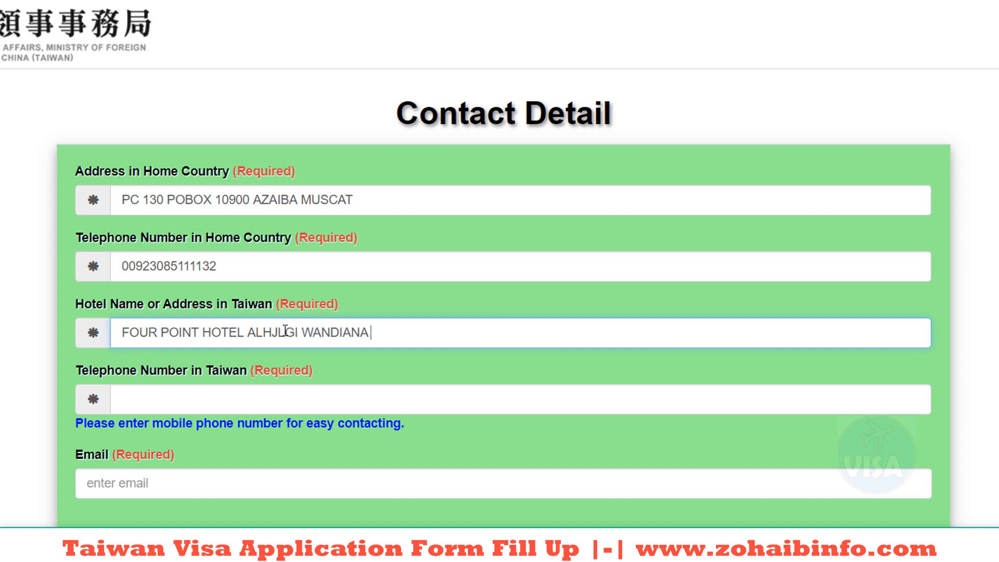
{"action": "left_click", "coordinate": [154, 405]}
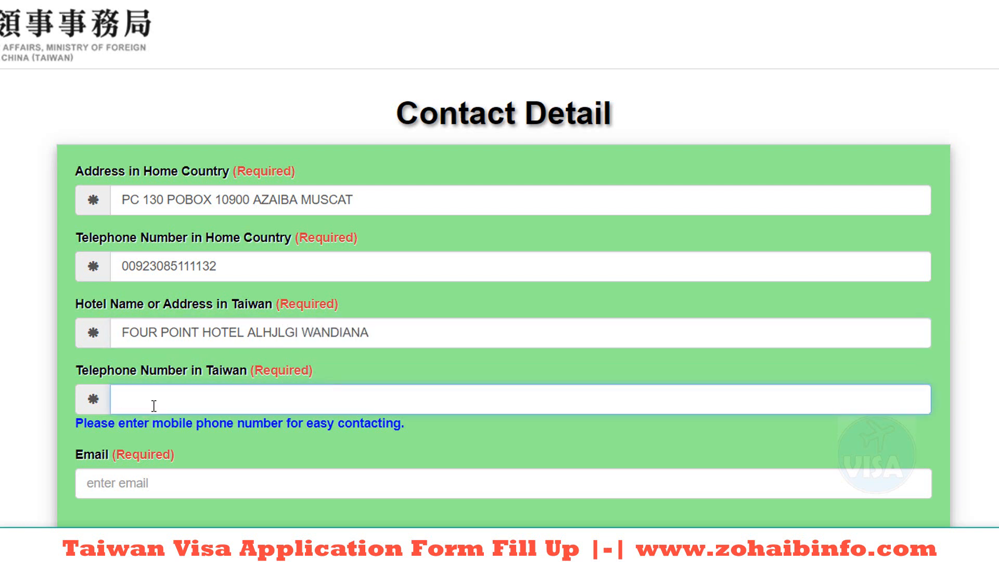
{"action": "left_click", "coordinate": [188, 474]}
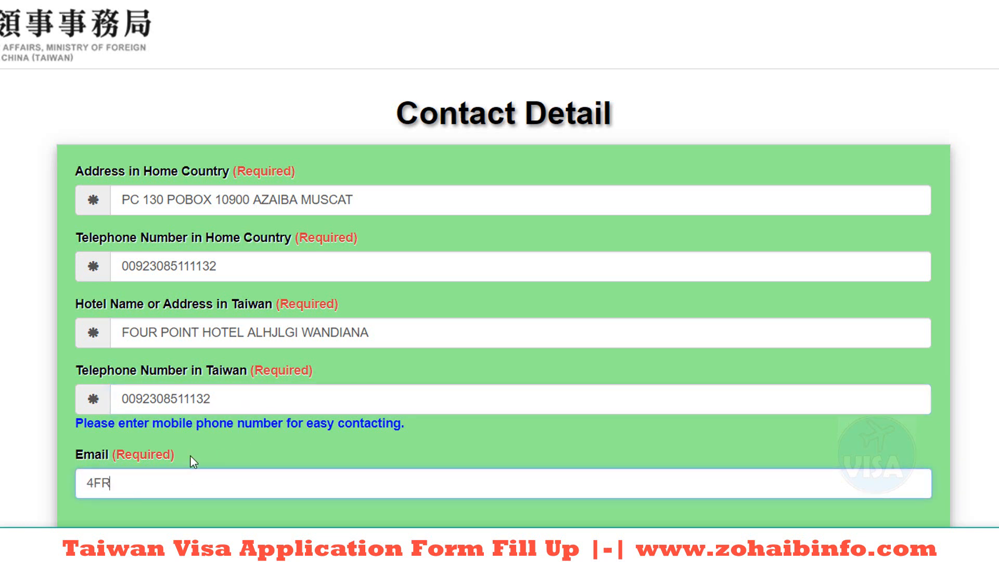
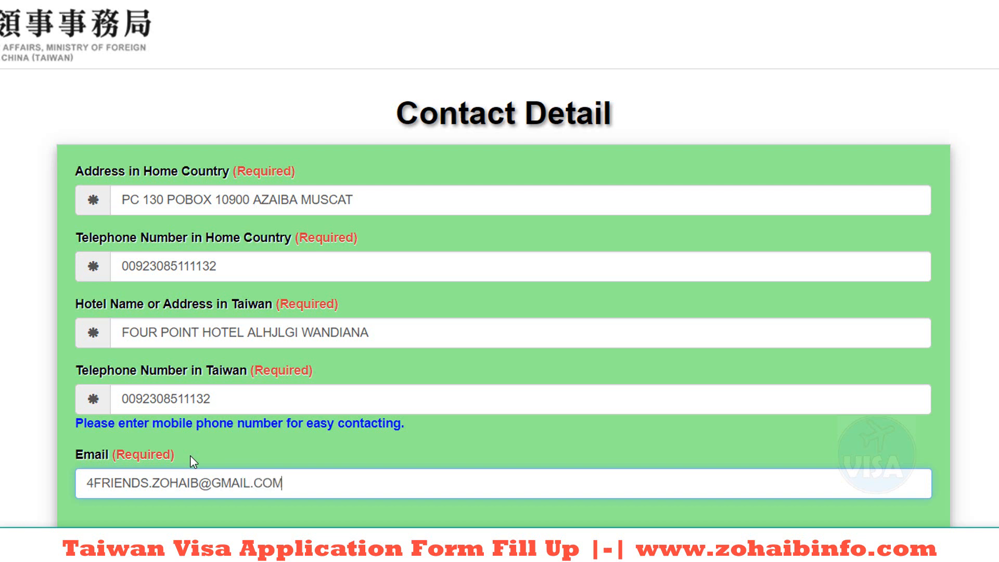
{"action": "scroll", "coordinate": [190, 453], "scroll_direction": "down", "scroll_amount": 1}
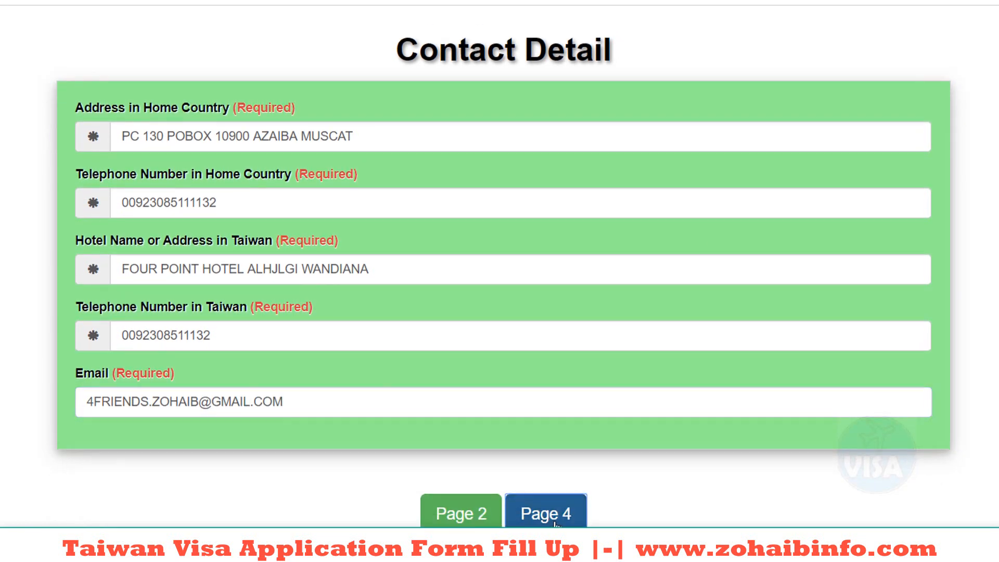
{"action": "left_click", "coordinate": [554, 523]}
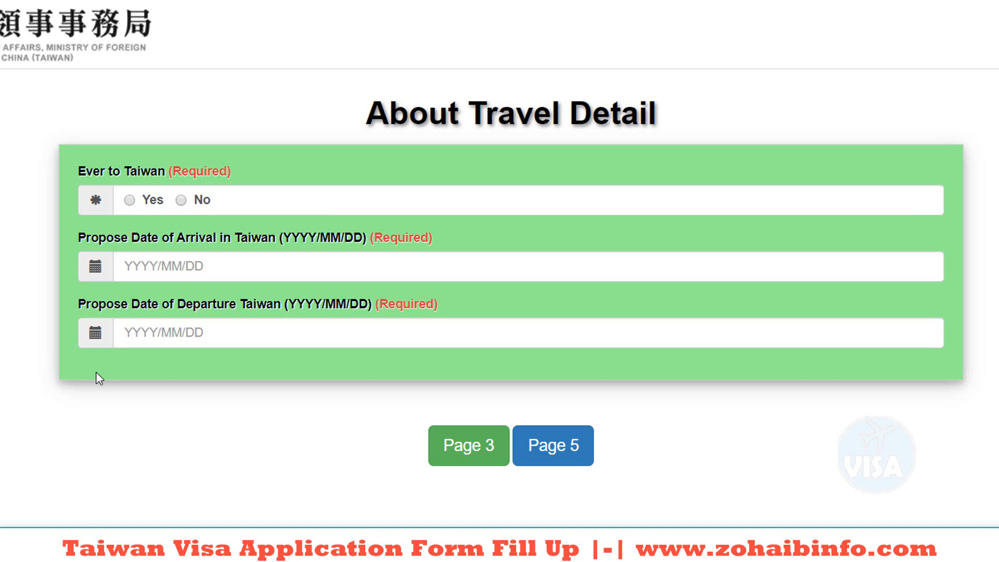
Step: Answer No to prior Taiwan visits, set arrival 2020/04/05 and departure 2020/04/15, and continue
{"action": "left_click", "coordinate": [180, 199]}
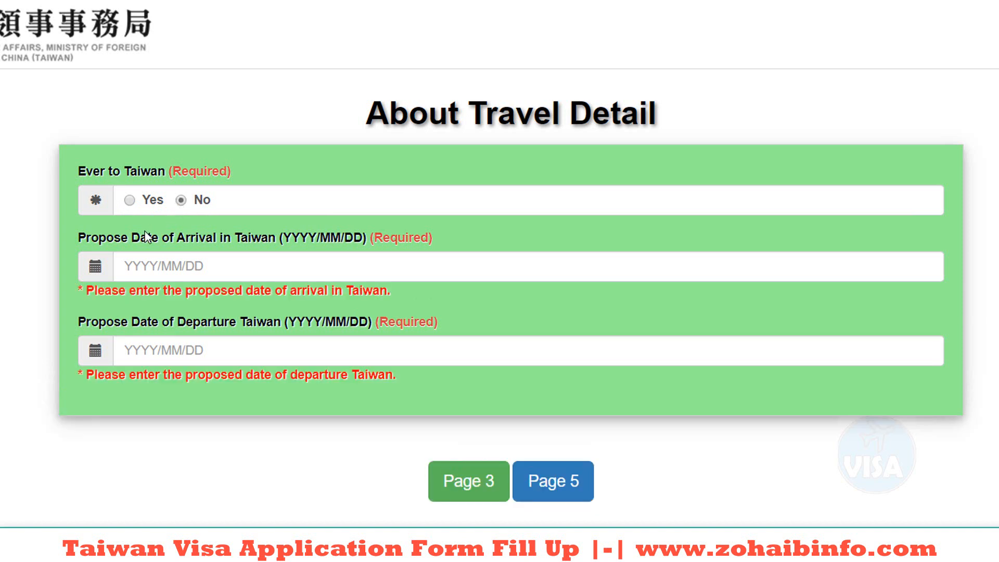
{"action": "left_click", "coordinate": [138, 265]}
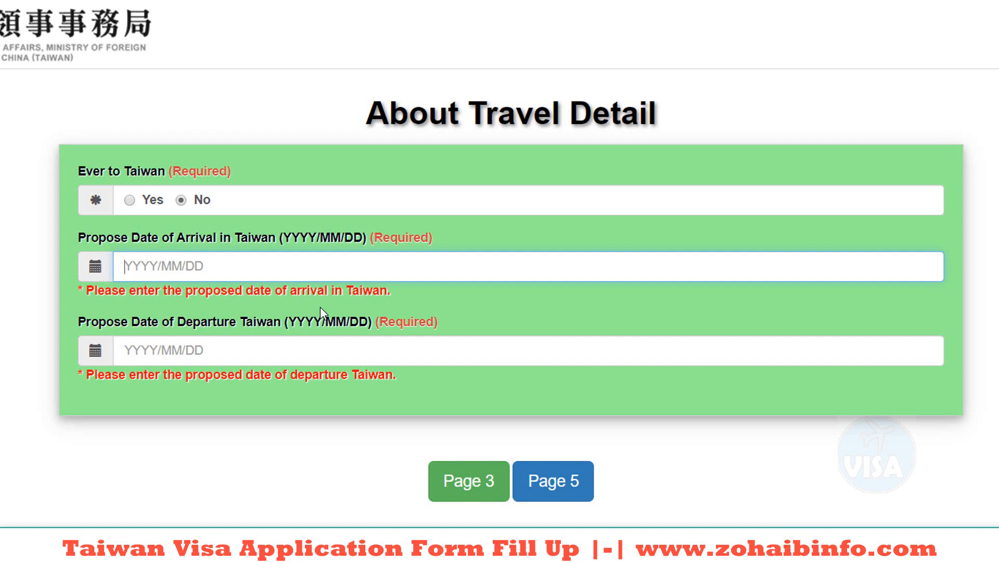
{"action": "type", "text": "2020"}
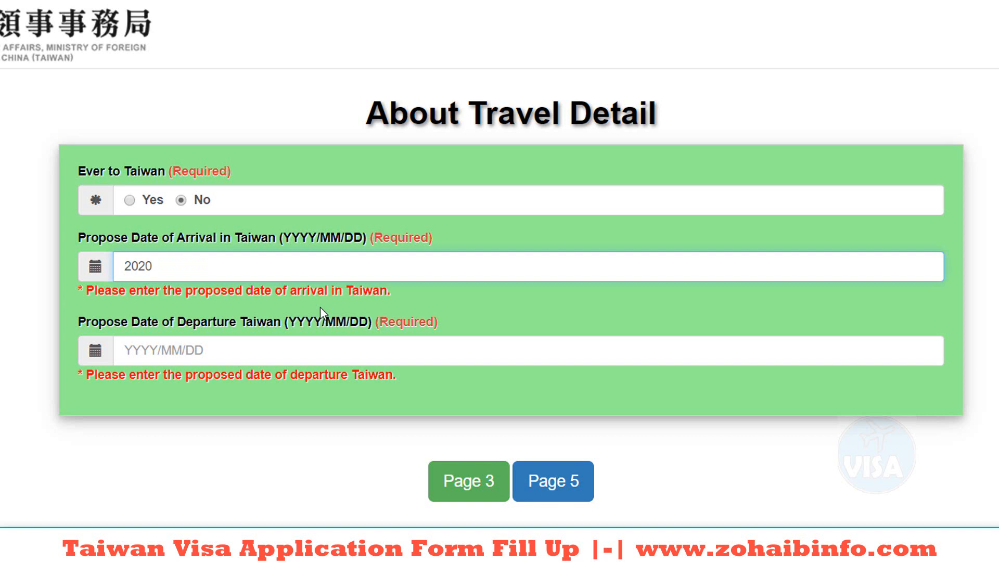
{"action": "type", "text": "/04/05"}
{"action": "left_click", "coordinate": [121, 351]}
{"action": "type", "text": "2020/"}
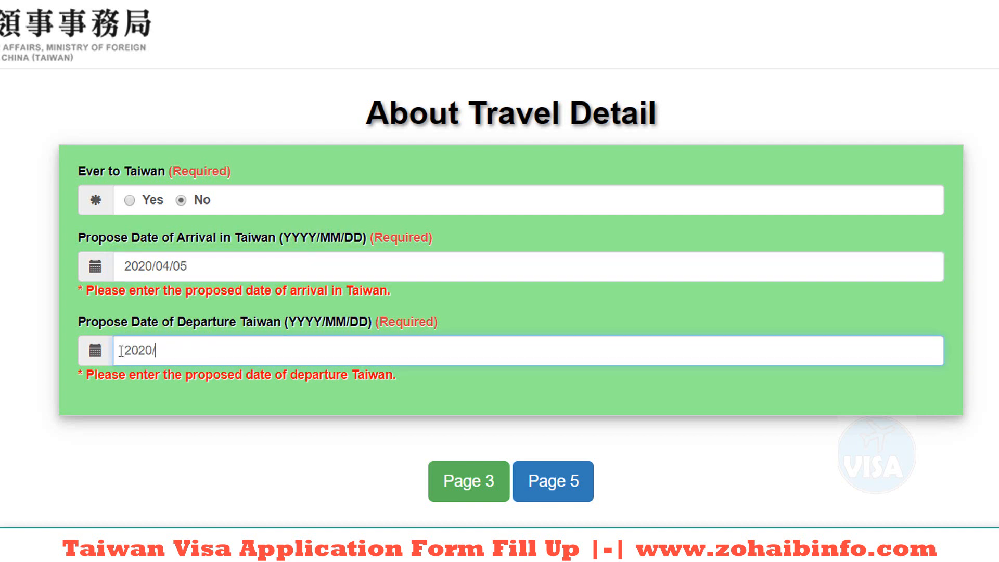
{"action": "type", "text": "04/15"}
{"action": "left_click", "coordinate": [572, 493]}
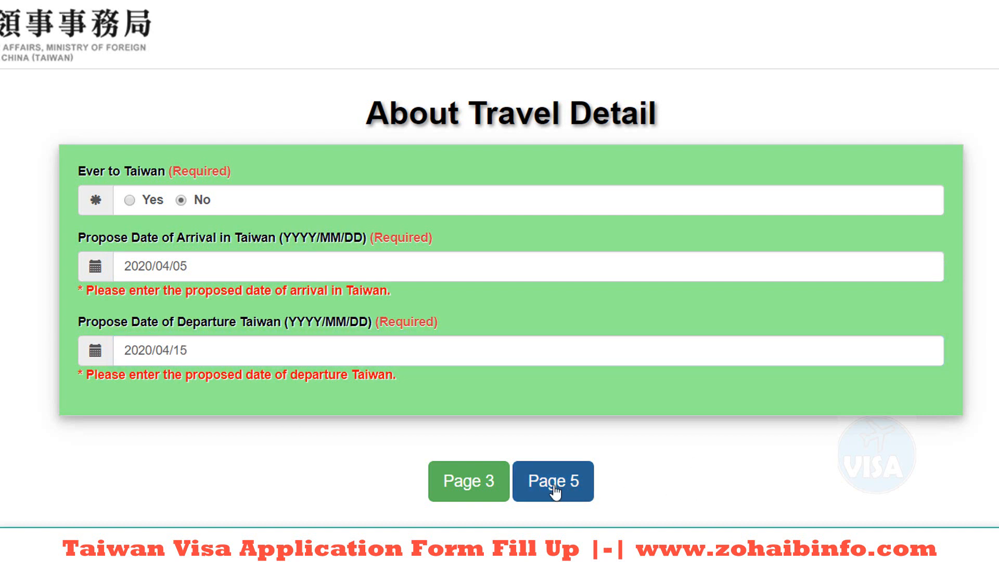
{"action": "left_click", "coordinate": [555, 491]}
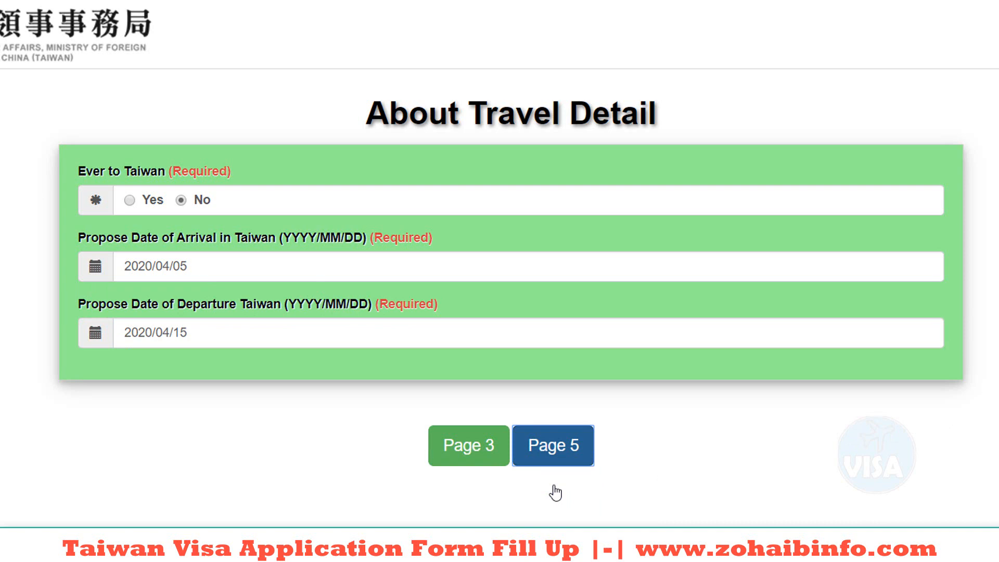
Step: Answer No to questions A–D: criminal record, illegal entry, communicable disease, overstaying
{"action": "scroll", "coordinate": [167, 231], "scroll_direction": "down", "scroll_amount": 2}
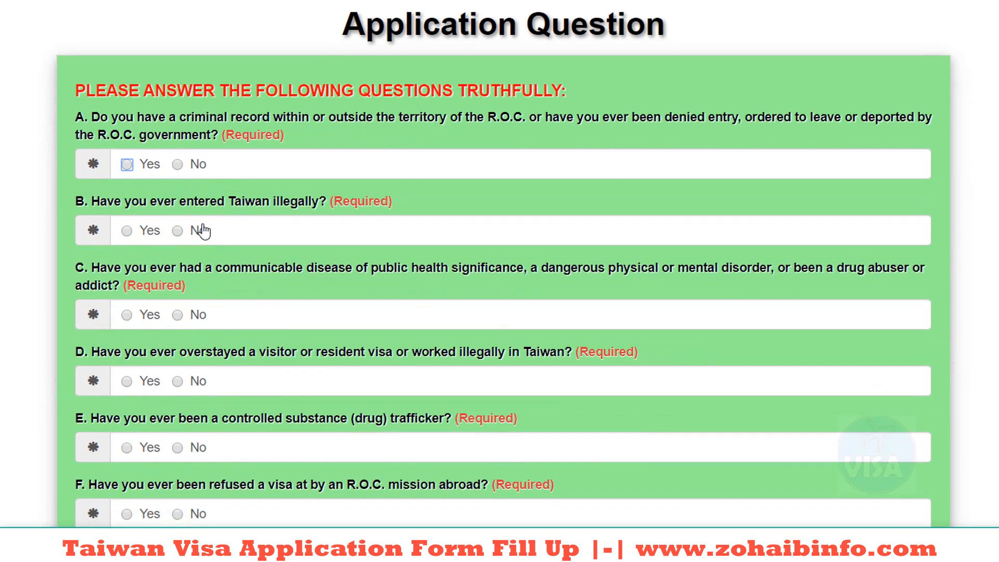
{"action": "scroll", "coordinate": [202, 230], "scroll_direction": "down", "scroll_amount": 2}
{"action": "scroll", "coordinate": [192, 135], "scroll_direction": "up", "scroll_amount": 2}
{"action": "left_click", "coordinate": [177, 164]}
{"action": "left_click", "coordinate": [178, 231]}
{"action": "left_click", "coordinate": [178, 315]}
{"action": "left_click", "coordinate": [177, 381]}
Step: Answer No to questions E–H: drugs, visa refusal, other name, Taiwan work; continue
{"action": "scroll", "coordinate": [178, 371], "scroll_direction": "down", "scroll_amount": 2}
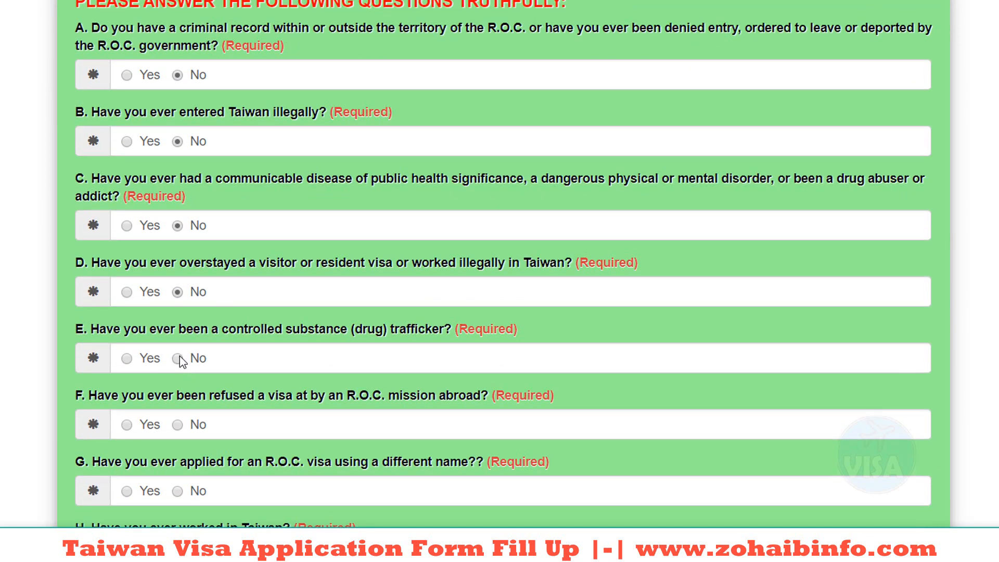
{"action": "left_click", "coordinate": [178, 357]}
{"action": "left_click", "coordinate": [177, 425]}
{"action": "scroll", "coordinate": [179, 396], "scroll_direction": "down", "scroll_amount": 5}
{"action": "left_click", "coordinate": [178, 237]}
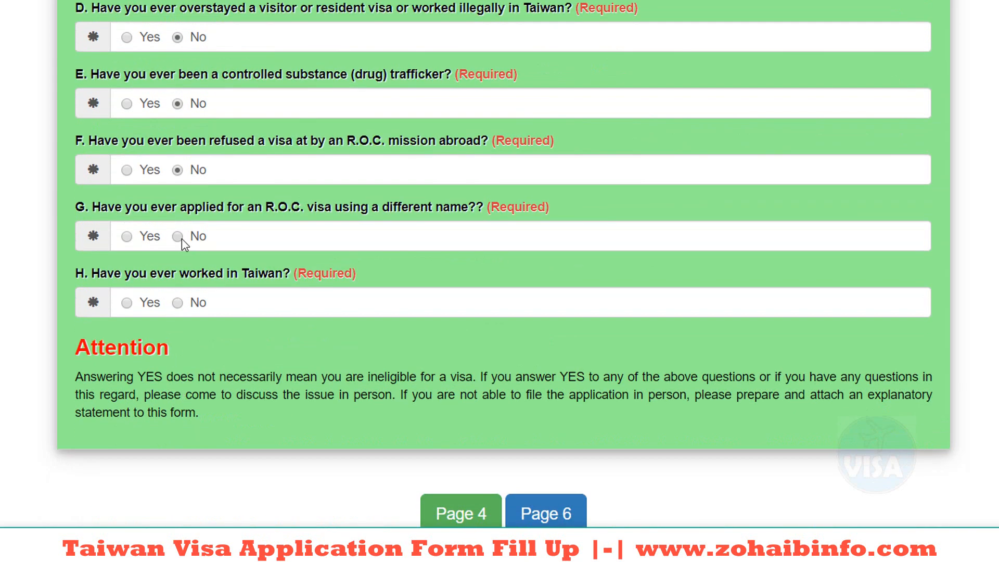
{"action": "left_click", "coordinate": [177, 302]}
{"action": "left_click", "coordinate": [557, 522]}
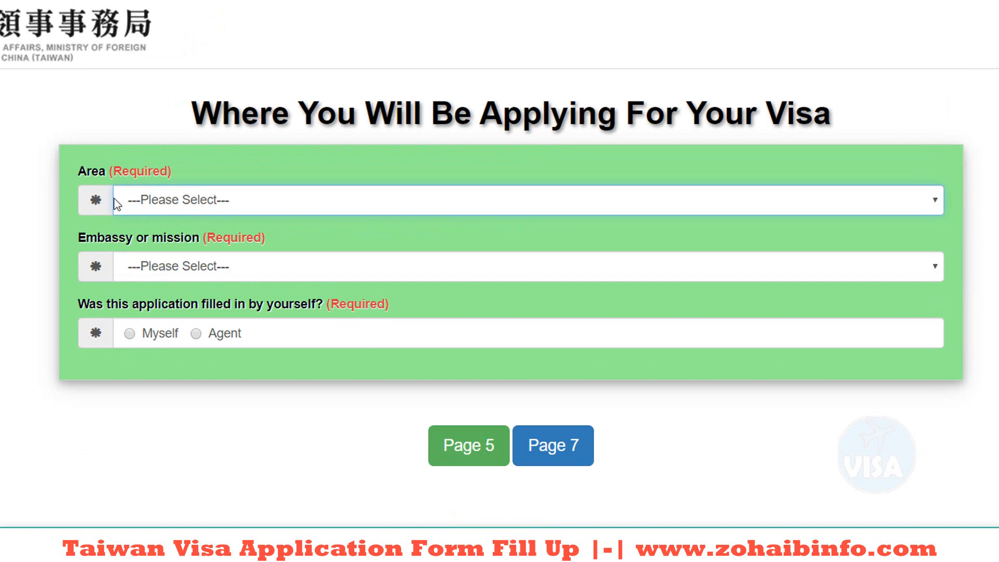
Step: Choose area West Asia, the Taipei office in Muscat, Oman, and Myself as filler
{"action": "left_click", "coordinate": [205, 208]}
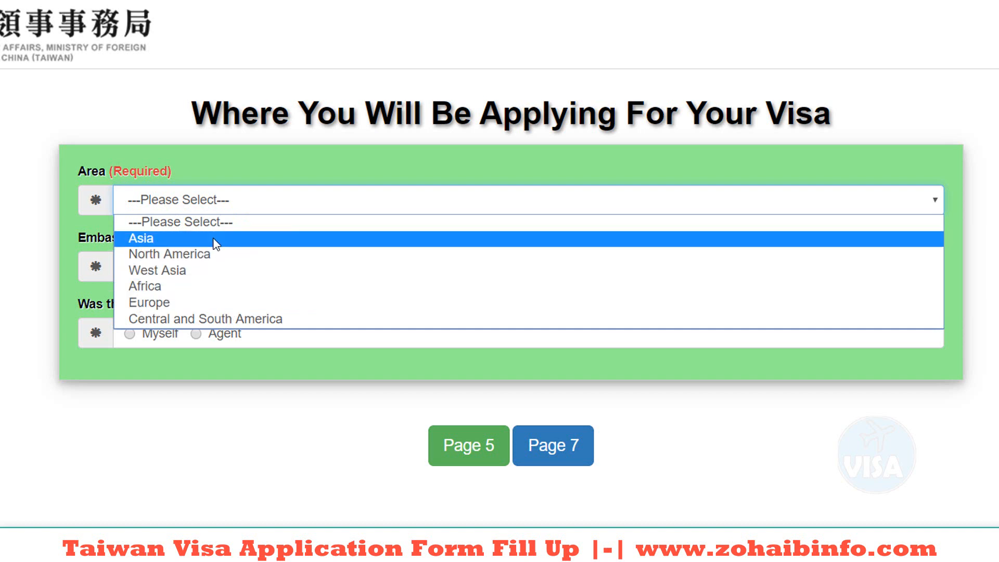
{"action": "left_click", "coordinate": [225, 270]}
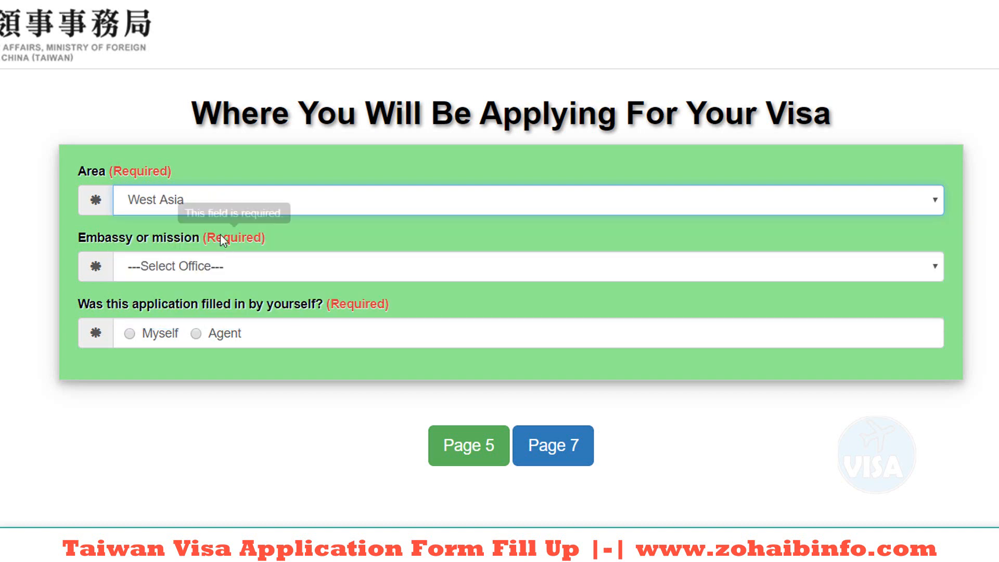
{"action": "left_click", "coordinate": [214, 268]}
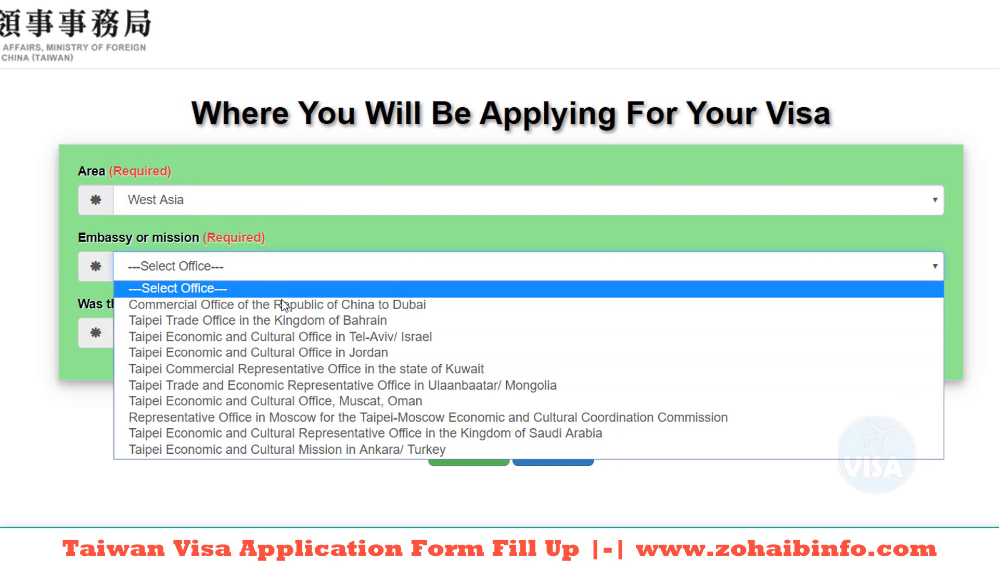
{"action": "left_click", "coordinate": [385, 402]}
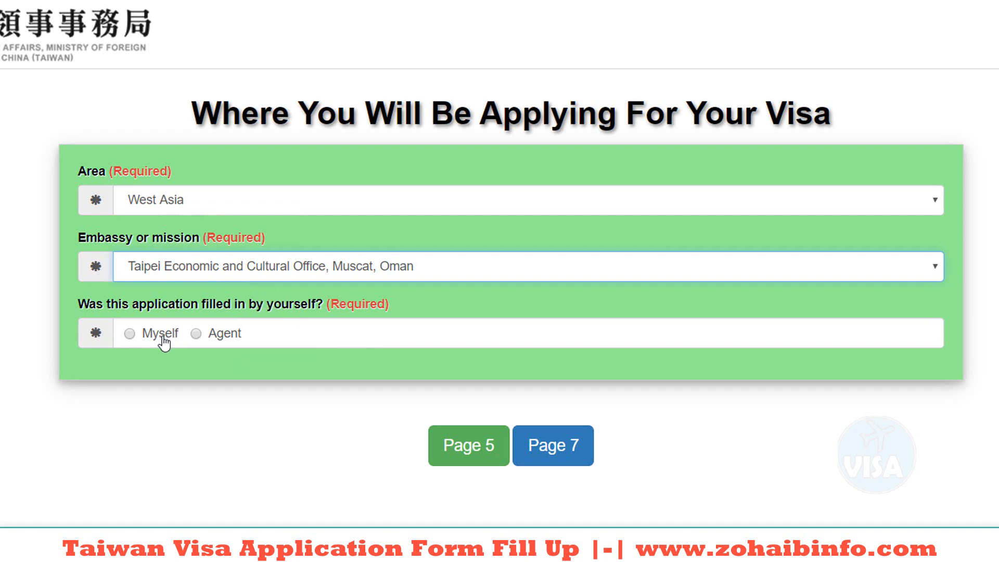
{"action": "left_click", "coordinate": [130, 334]}
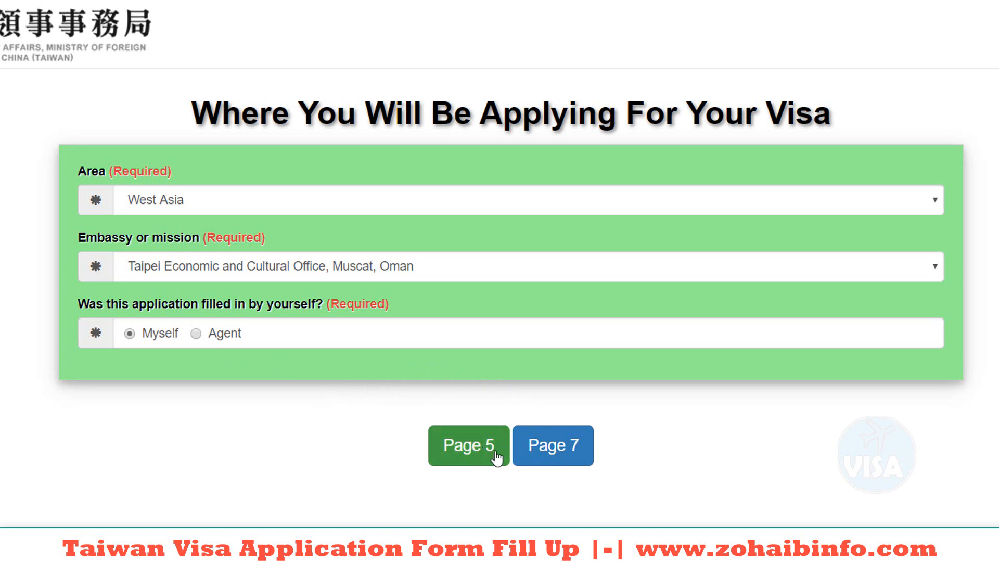
Step: Save the application and copy the issued temporary application number
{"action": "left_click", "coordinate": [566, 462]}
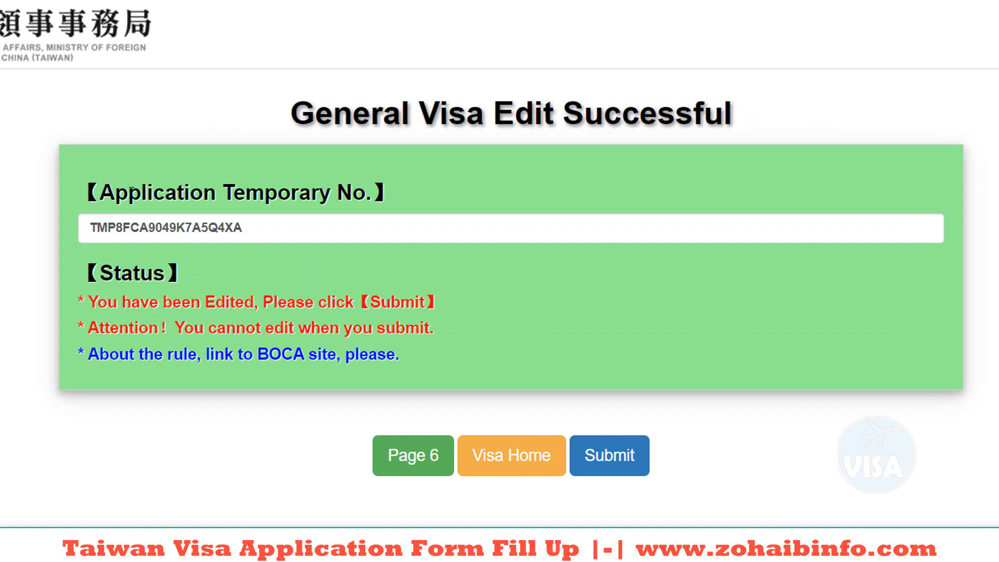
{"action": "double_click", "coordinate": [133, 231]}
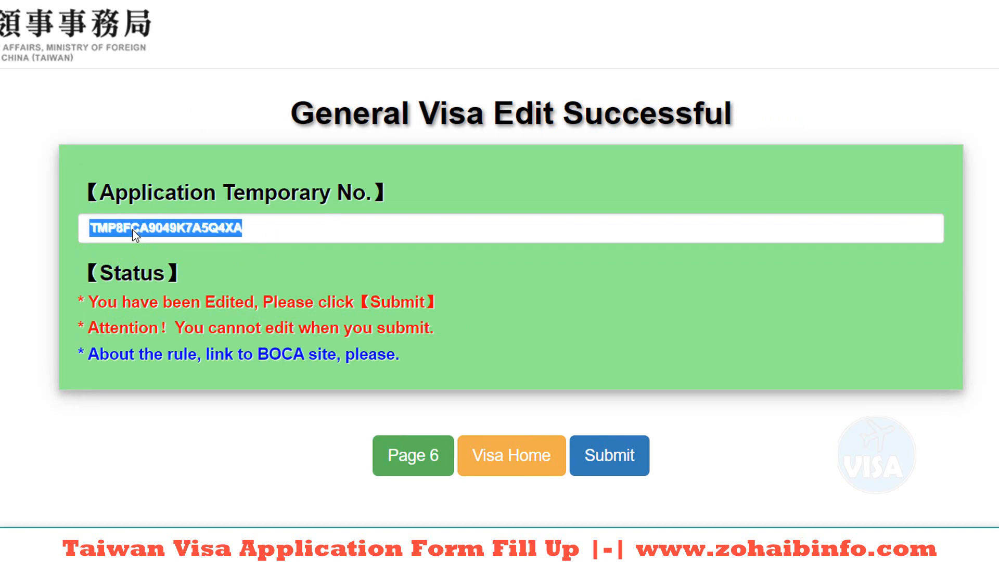
{"action": "right_click", "coordinate": [132, 231]}
{"action": "left_click", "coordinate": [165, 245]}
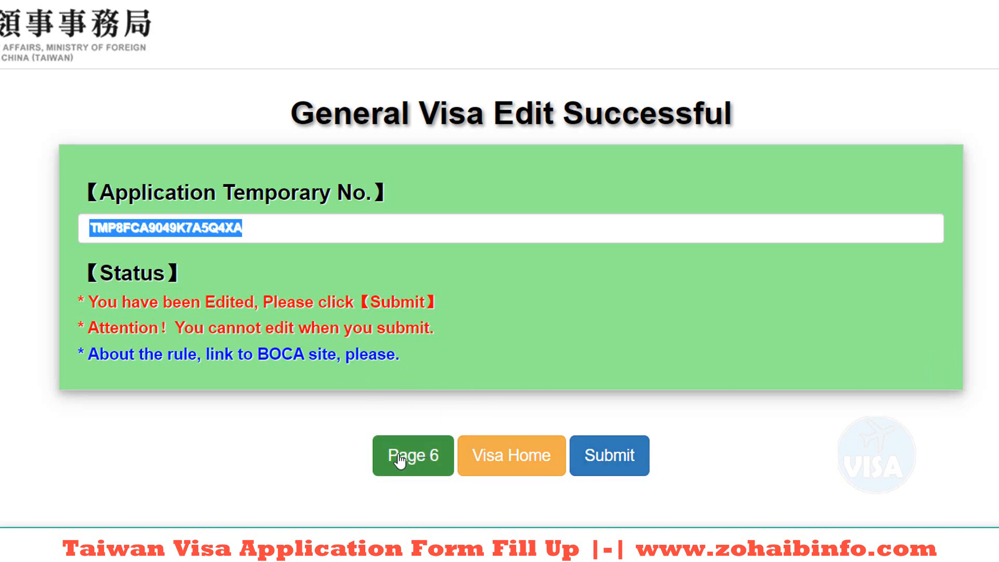
Step: Submit the finished application and agree to the acknowledgement to get the final Application No
{"action": "left_click", "coordinate": [604, 467]}
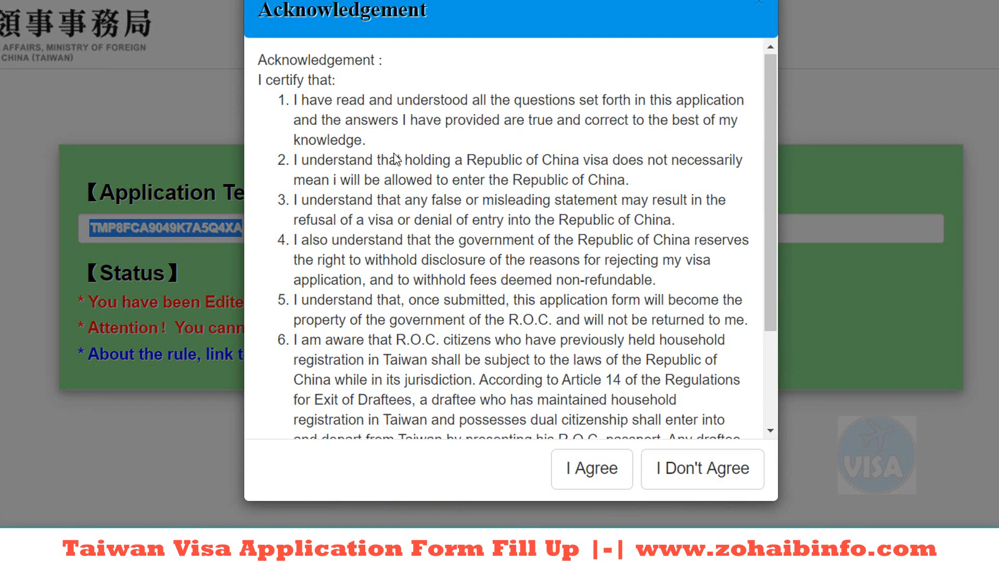
{"action": "scroll", "coordinate": [395, 153], "scroll_direction": "down", "scroll_amount": 3}
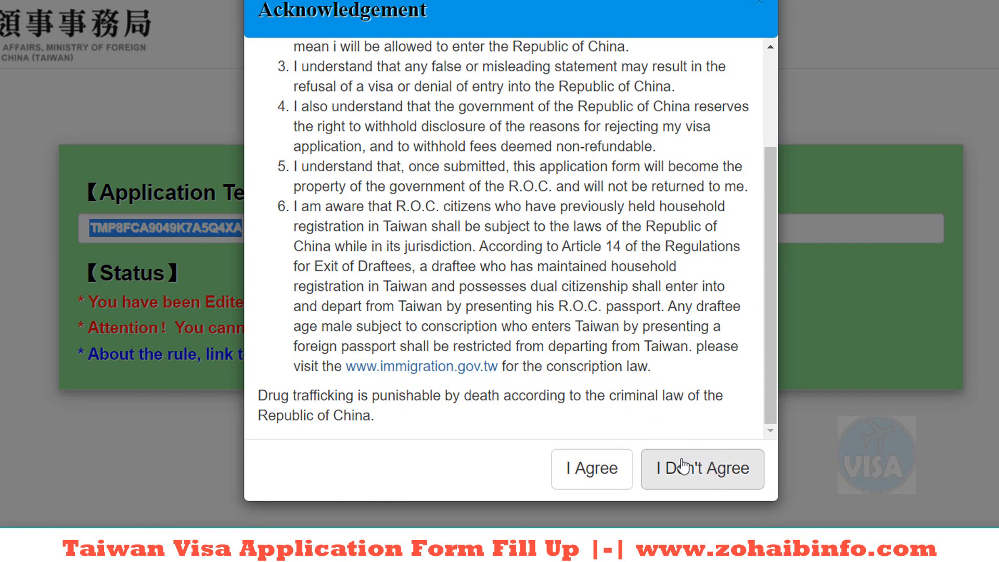
{"action": "left_click", "coordinate": [603, 473]}
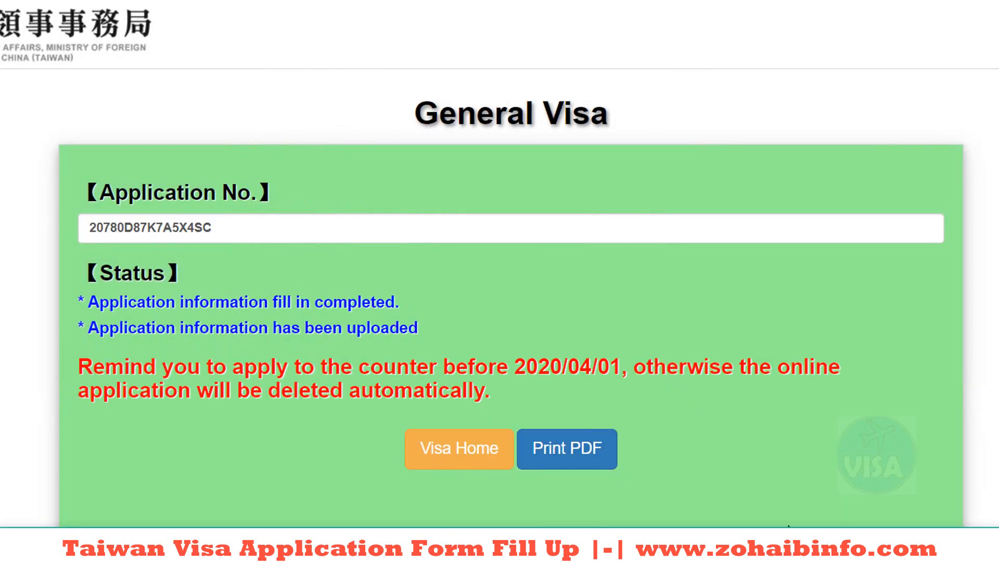
Step: Copy the Application No. and paste it into a new browser tab for safekeeping
{"action": "double_click", "coordinate": [132, 229]}
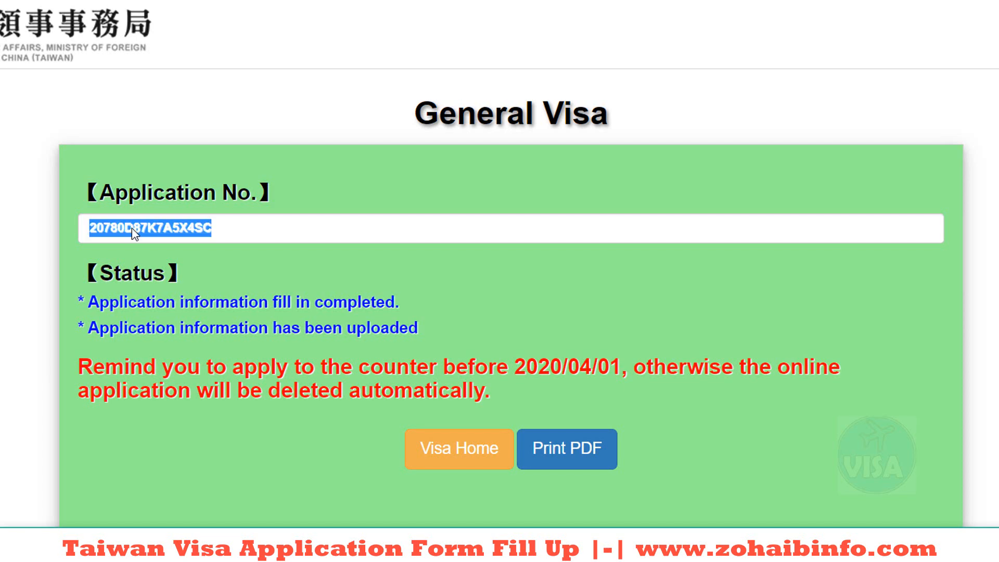
{"action": "right_click", "coordinate": [150, 229]}
{"action": "left_click", "coordinate": [162, 239]}
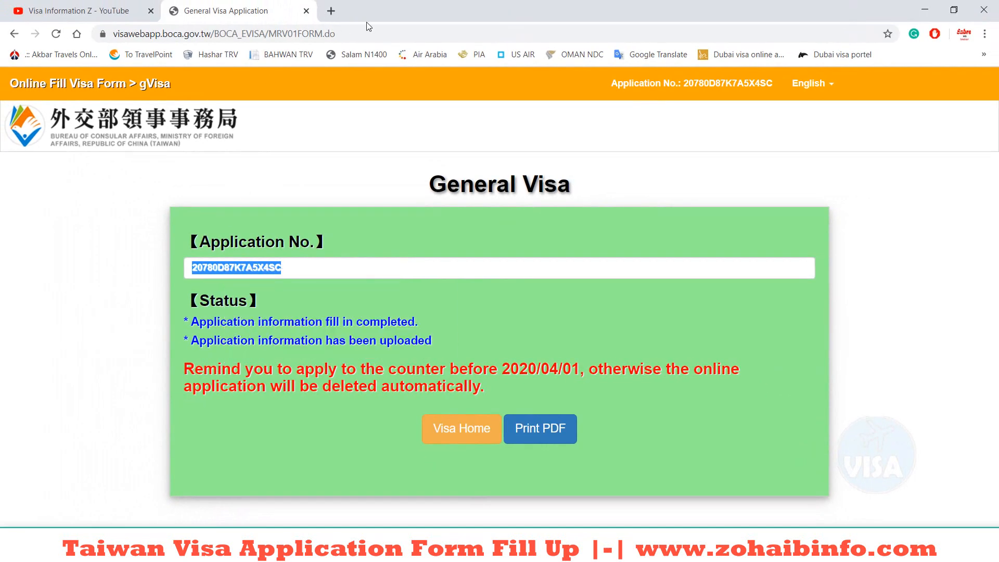
{"action": "left_click", "coordinate": [331, 11]}
{"action": "key", "text": "ctrl+v"}
Step: Back on the visa page, download the application form PDF and return to Visa Home
{"action": "left_click", "coordinate": [221, 4]}
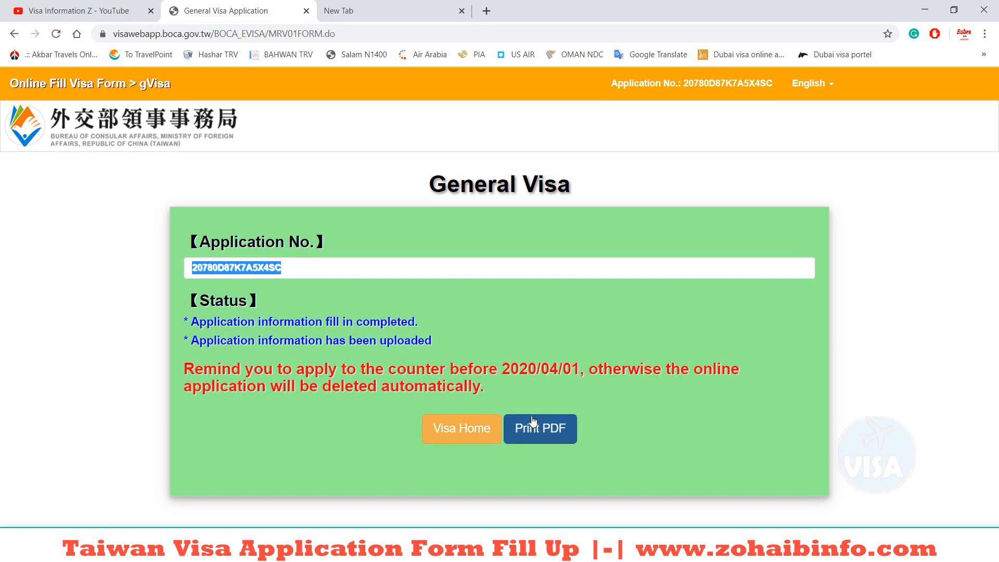
{"action": "left_click", "coordinate": [538, 437]}
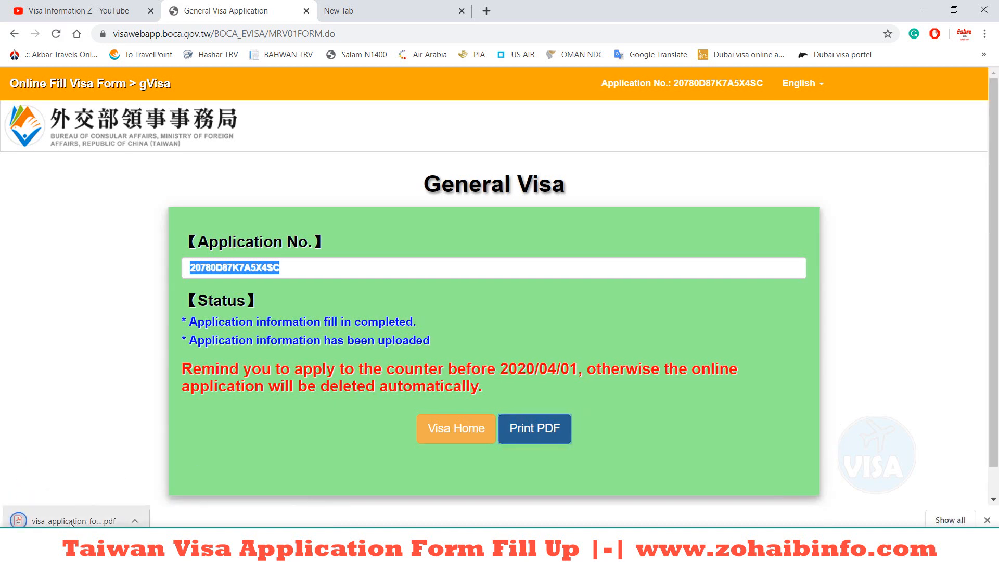
{"action": "left_click", "coordinate": [457, 429]}
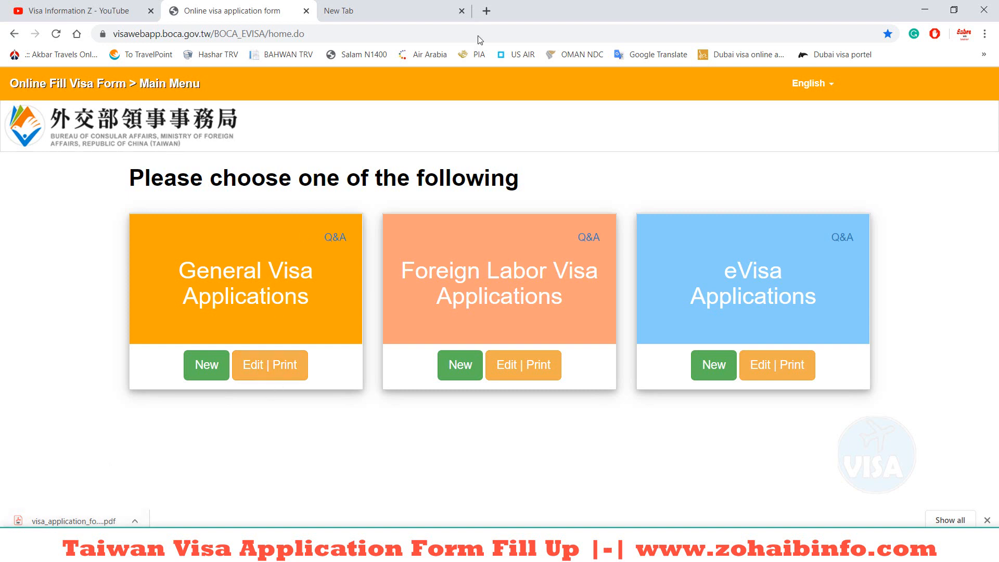
Step: Check the saved number in the new tab, then choose Edit | Print under General Visa Applications
{"action": "left_click", "coordinate": [401, 6]}
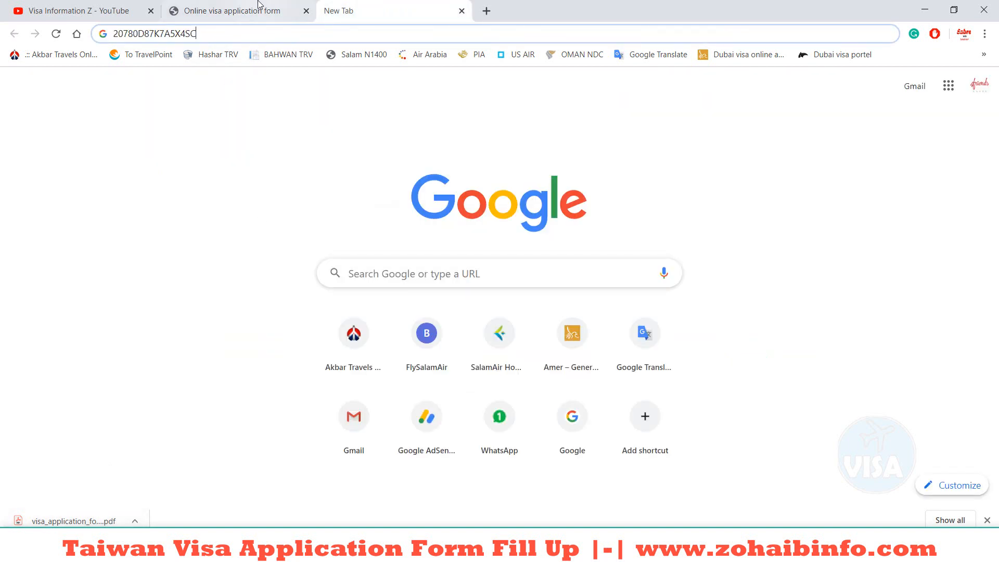
{"action": "left_click", "coordinate": [255, 7]}
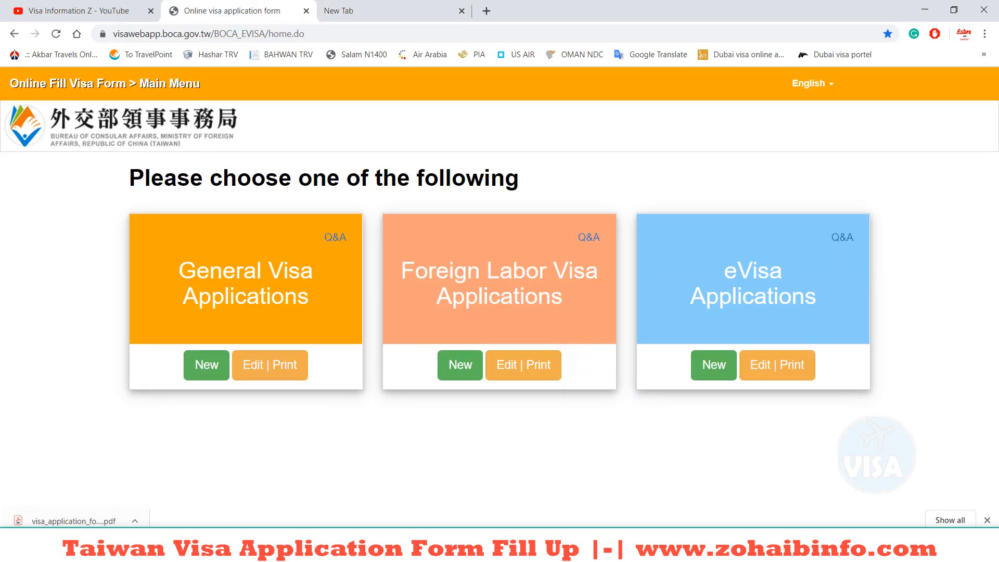
{"action": "left_click", "coordinate": [268, 371]}
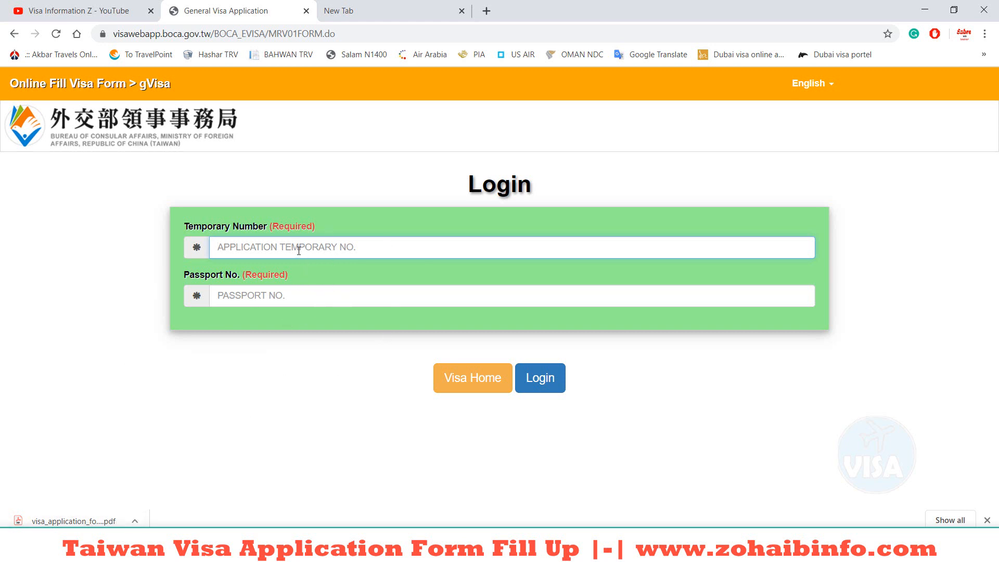
Step: Paste the application number into Temporary Number and restore the Chrome window to a smaller size
{"action": "key", "text": "ctrl+v"}
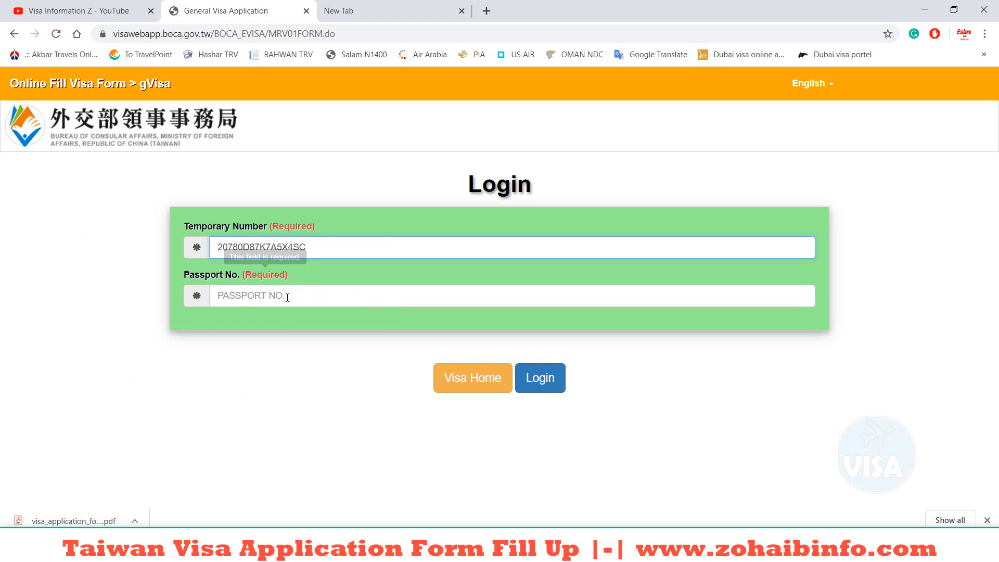
{"action": "left_click", "coordinate": [287, 296]}
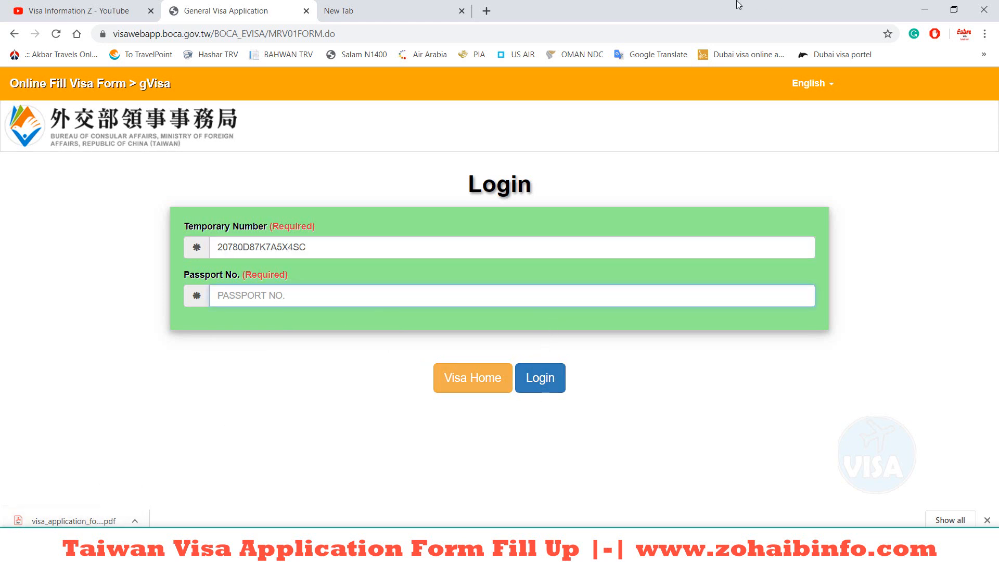
{"action": "left_click_drag", "start_coordinate": [736, 2], "coordinate": [578, 15]}
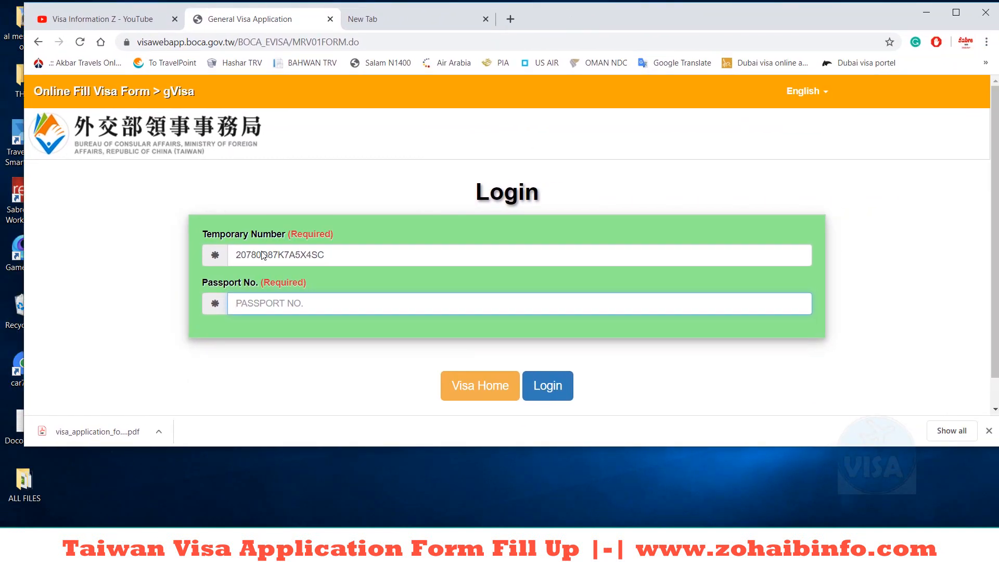
{"action": "left_click_drag", "start_coordinate": [68, 441], "coordinate": [128, 512]}
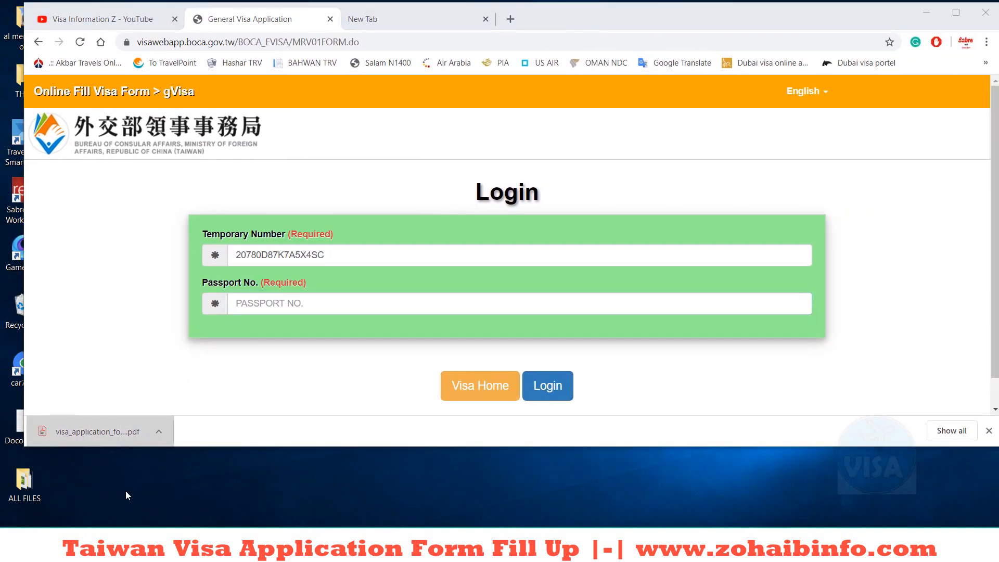
Step: Open visa_application_form (1).pdf maximized and scroll through the applicant, passport and journey details
{"action": "left_click", "coordinate": [99, 432]}
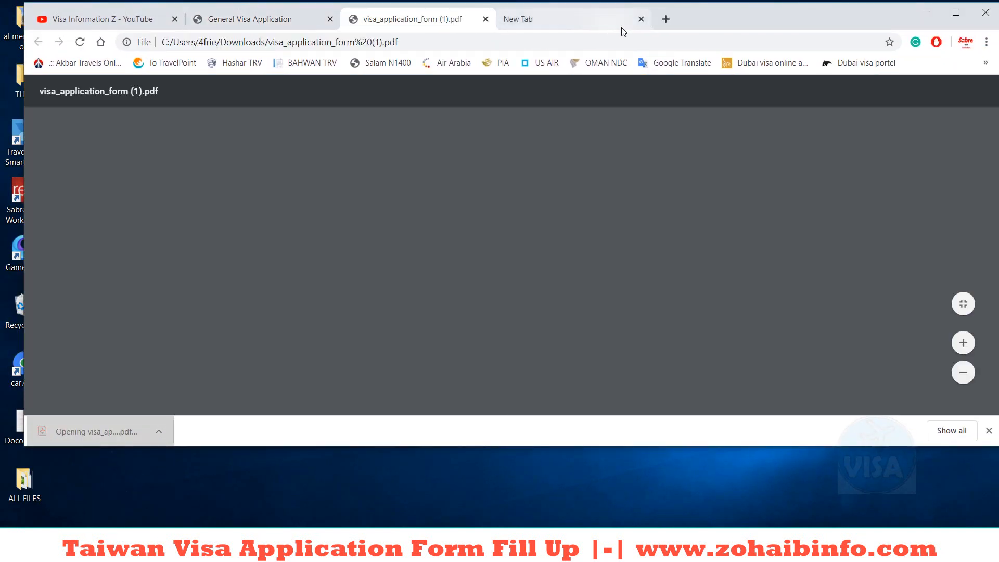
{"action": "double_click", "coordinate": [724, 10]}
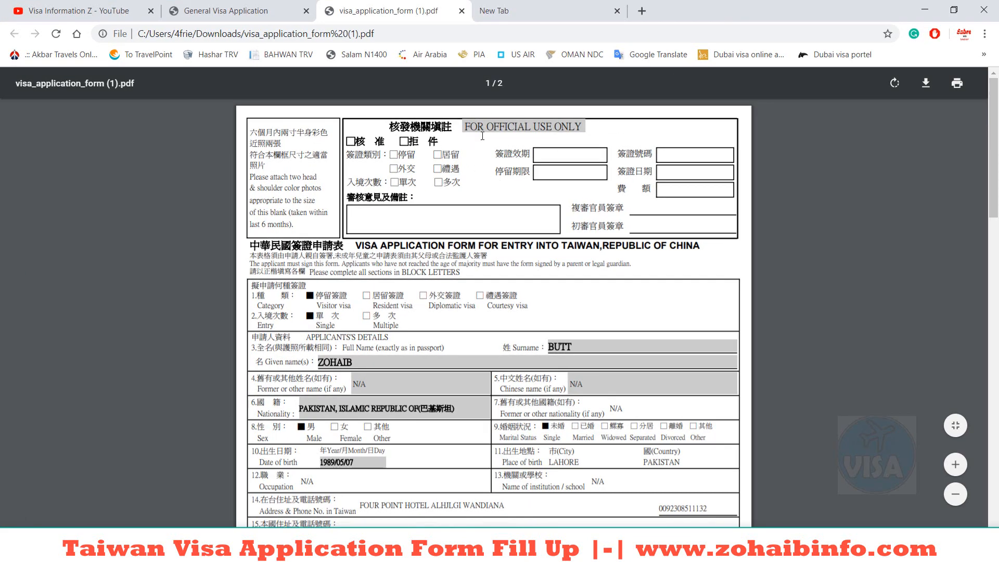
{"action": "scroll", "coordinate": [518, 165], "scroll_direction": "down", "scroll_amount": 3}
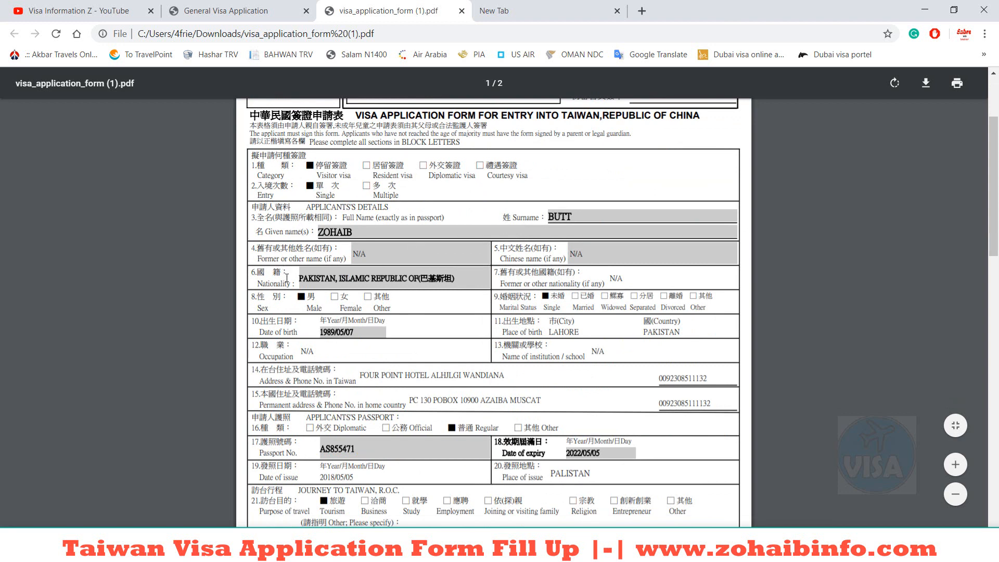
{"action": "scroll", "coordinate": [473, 272], "scroll_direction": "down", "scroll_amount": 3}
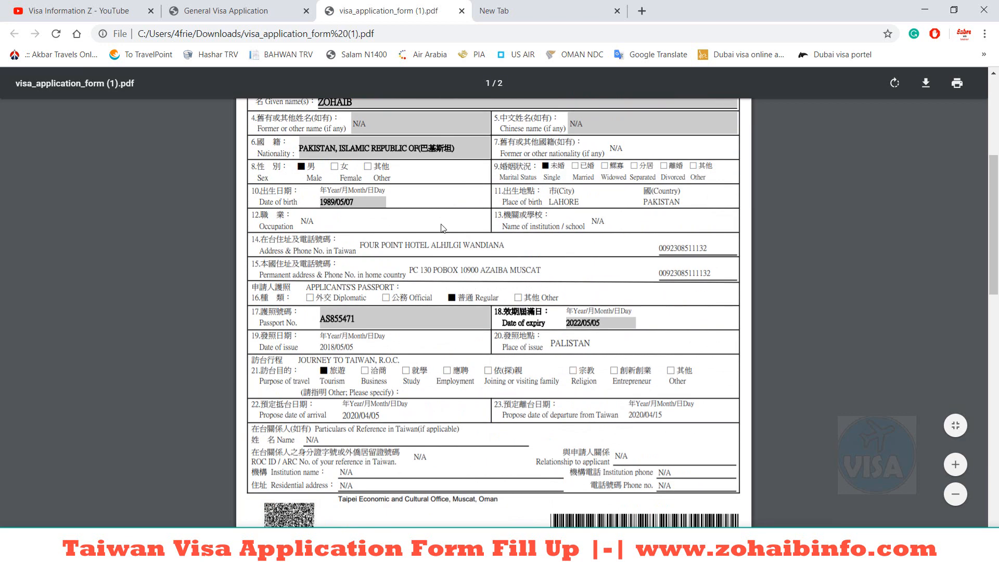
{"action": "scroll", "coordinate": [473, 193], "scroll_direction": "down", "scroll_amount": 3}
{"action": "scroll", "coordinate": [446, 229], "scroll_direction": "down", "scroll_amount": 4}
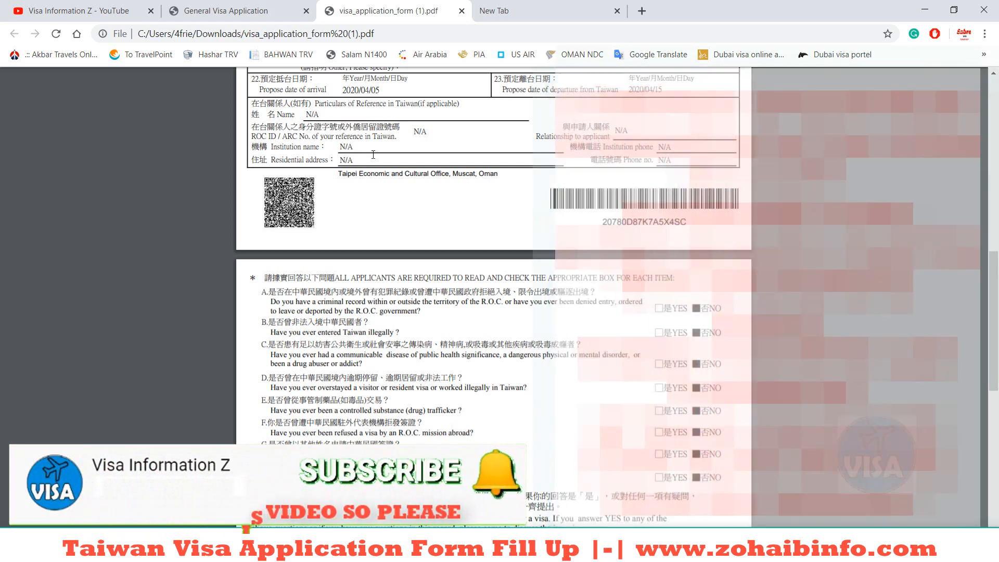
Step: Switch to the Visa Information Z YouTube tab and scroll through its Videos page
{"action": "left_click", "coordinate": [115, 11]}
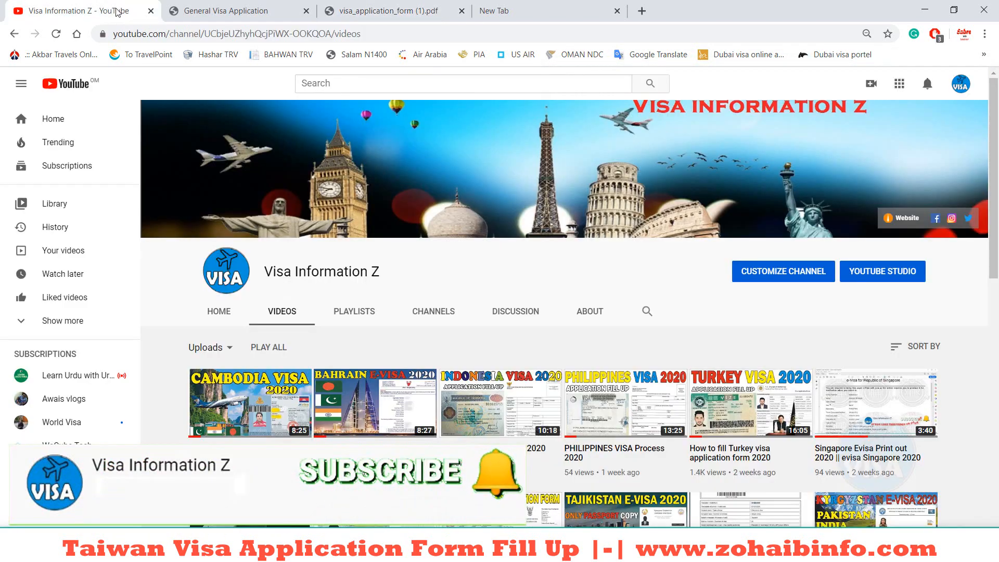
{"action": "scroll", "coordinate": [564, 325], "scroll_direction": "down", "scroll_amount": 3}
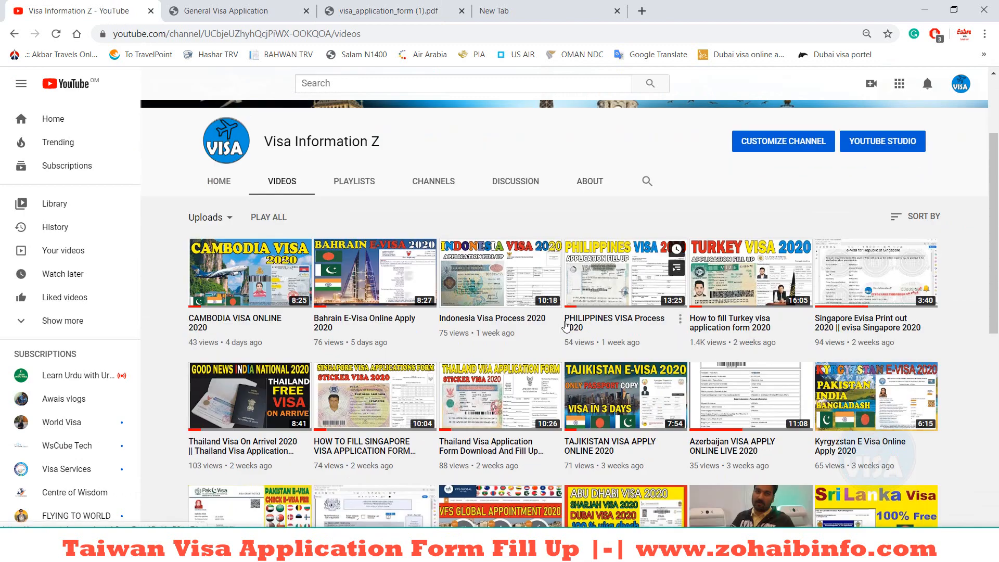
{"action": "scroll", "coordinate": [566, 326], "scroll_direction": "up", "scroll_amount": 3}
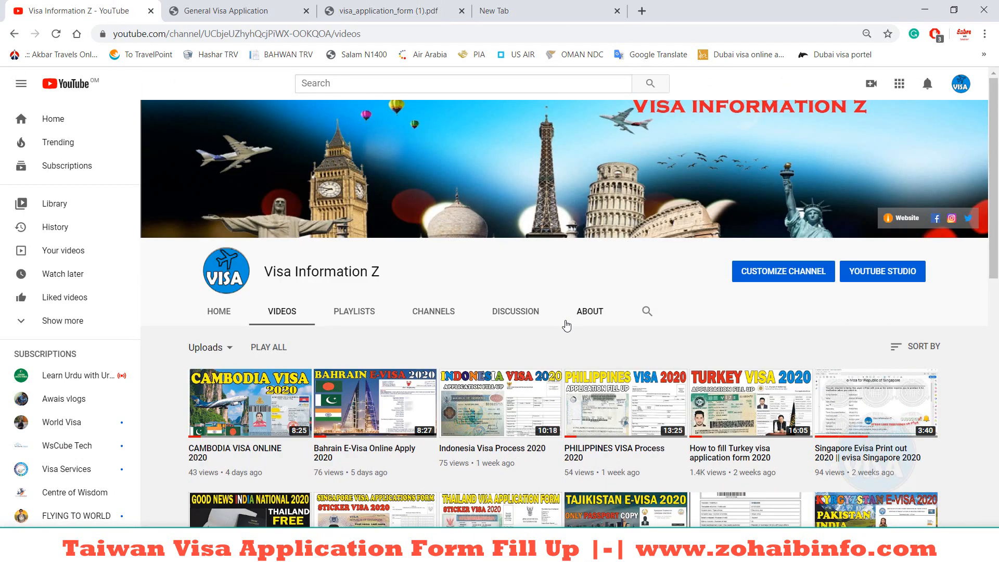
{"action": "scroll", "coordinate": [565, 325], "scroll_direction": "down", "scroll_amount": 3}
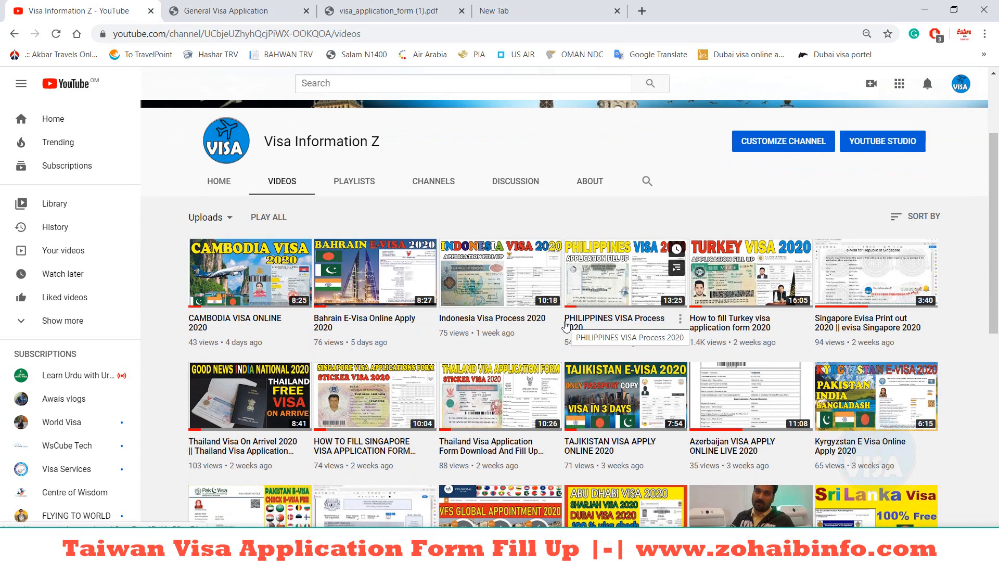
{"action": "scroll", "coordinate": [566, 326], "scroll_direction": "up", "scroll_amount": 3}
{"action": "scroll", "coordinate": [566, 326], "scroll_direction": "down", "scroll_amount": 3}
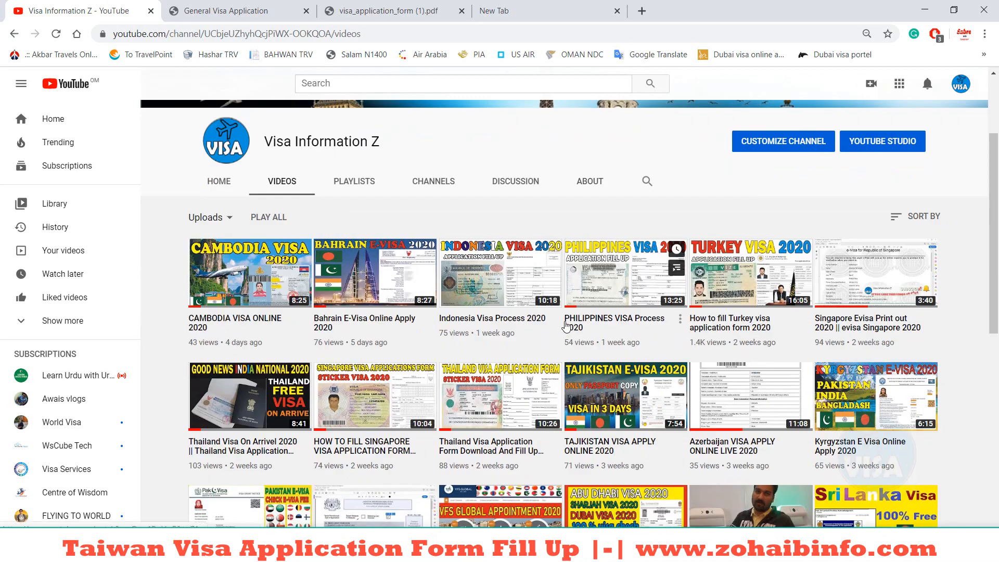
{"action": "scroll", "coordinate": [269, 152], "scroll_direction": "up", "scroll_amount": 3}
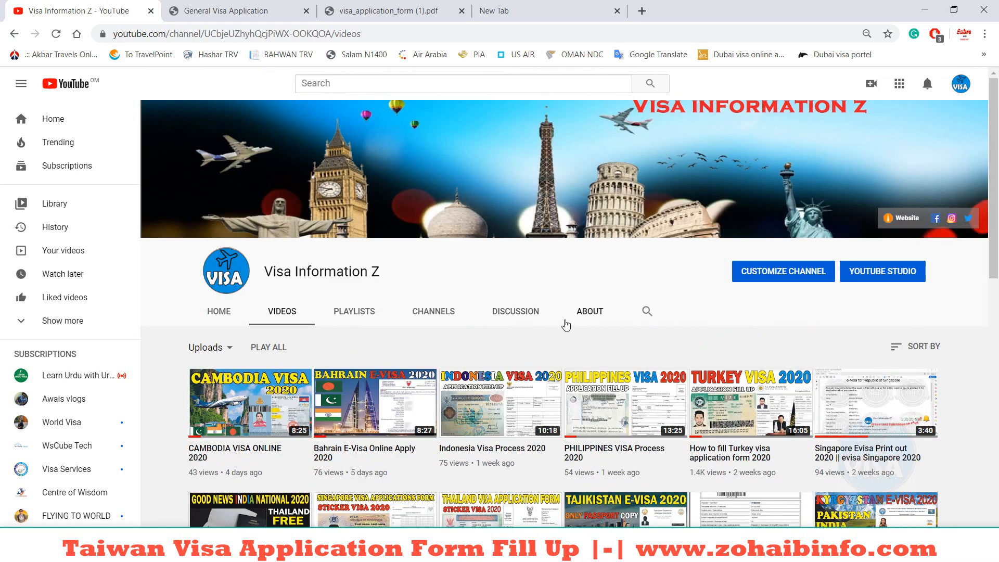